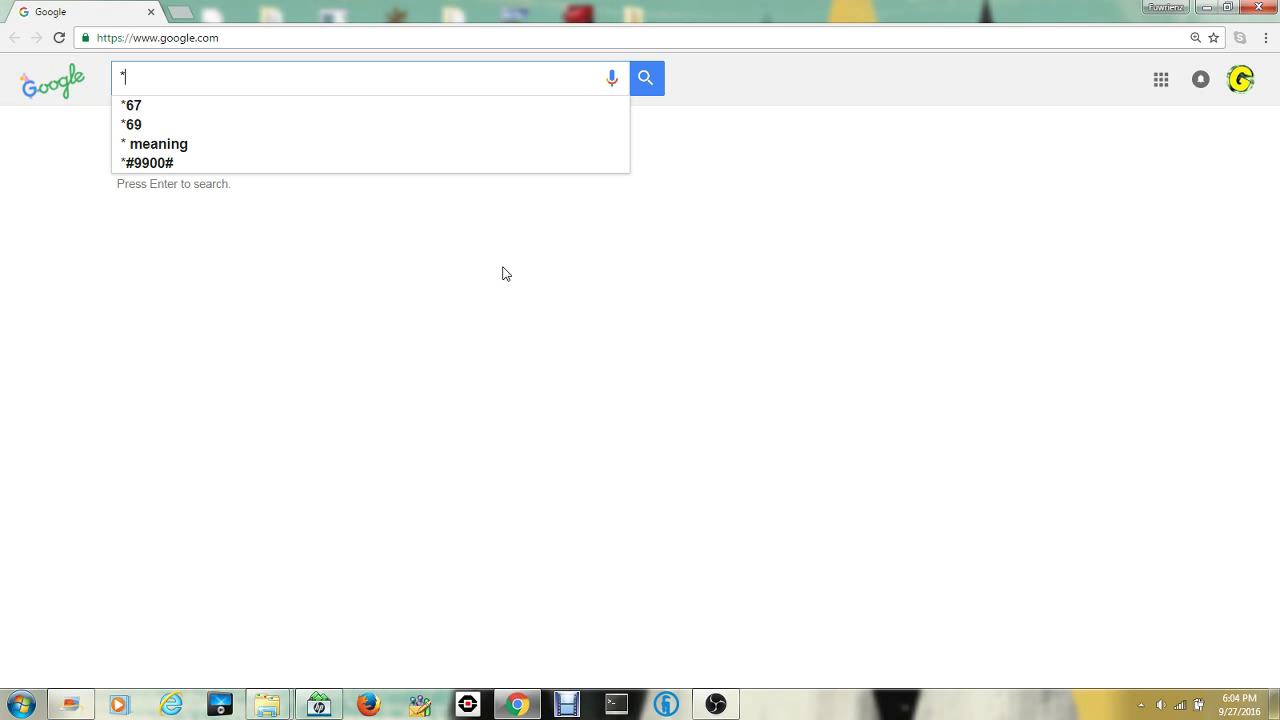
Step: Clear the Google search box and go to the minecraft.net website
key("BackSpace")
left_click(289, 150)
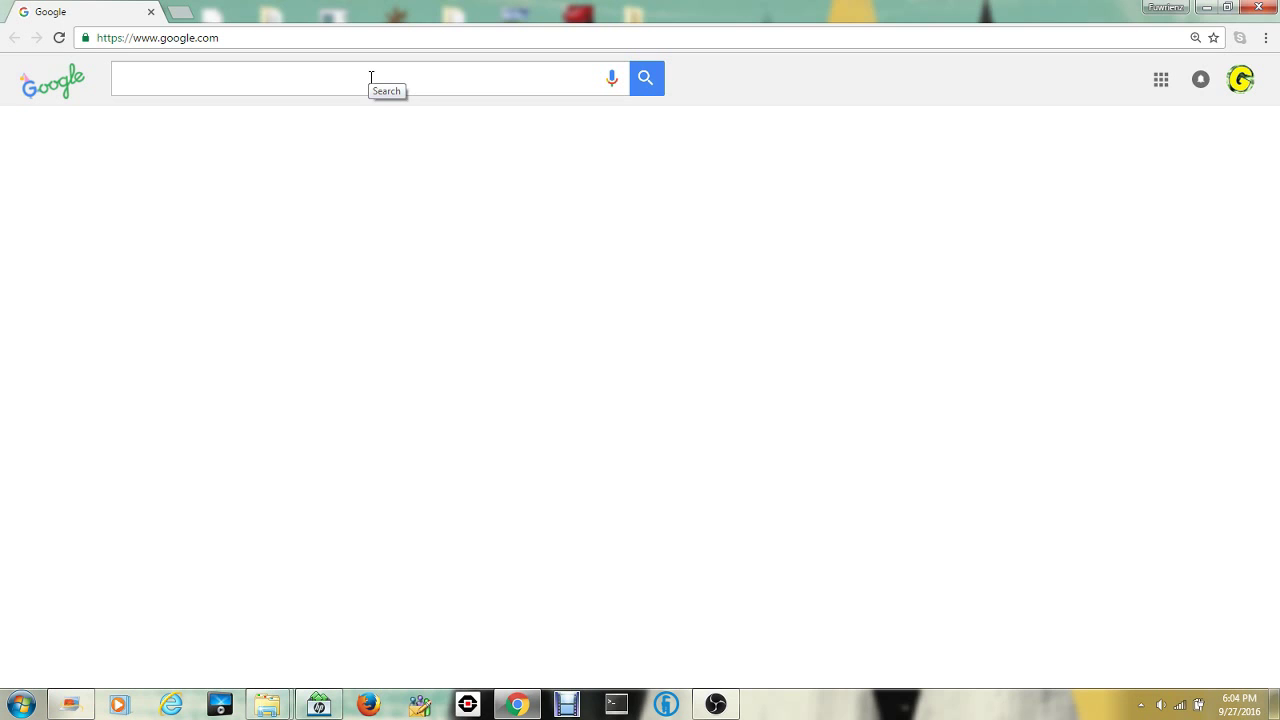
left_click(244, 37)
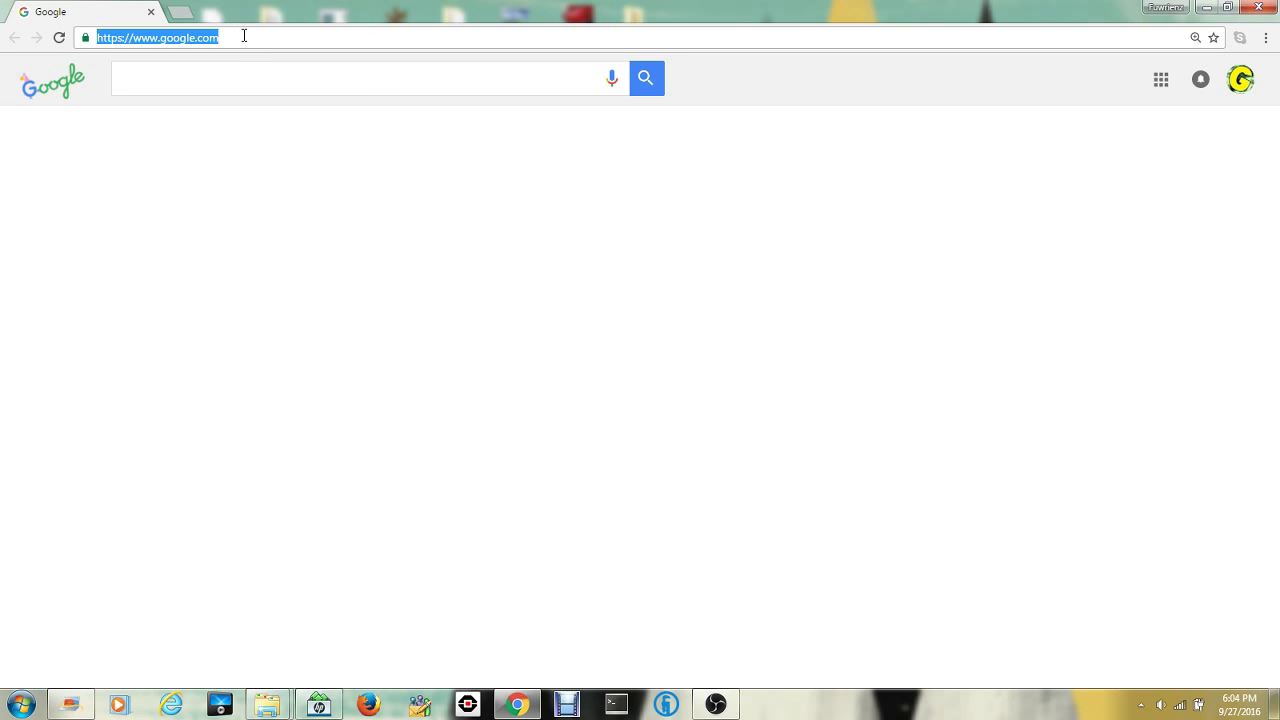
type("minecra")
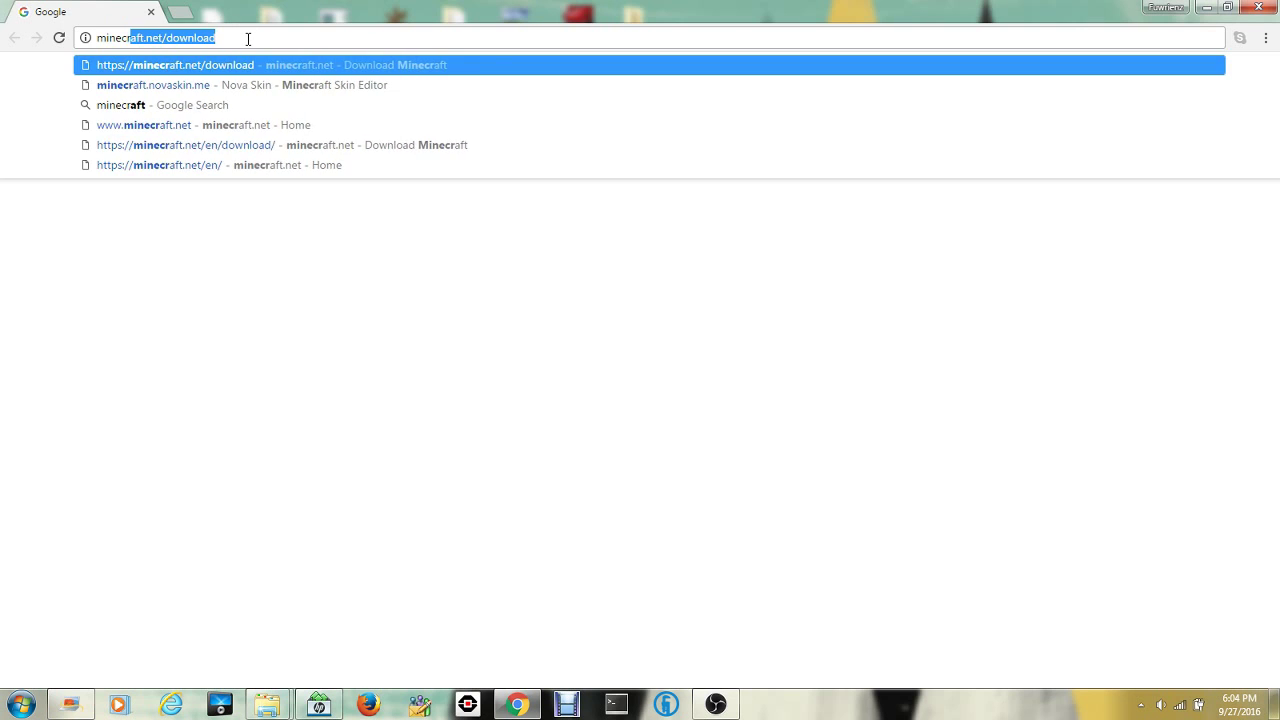
key("BackSpace")
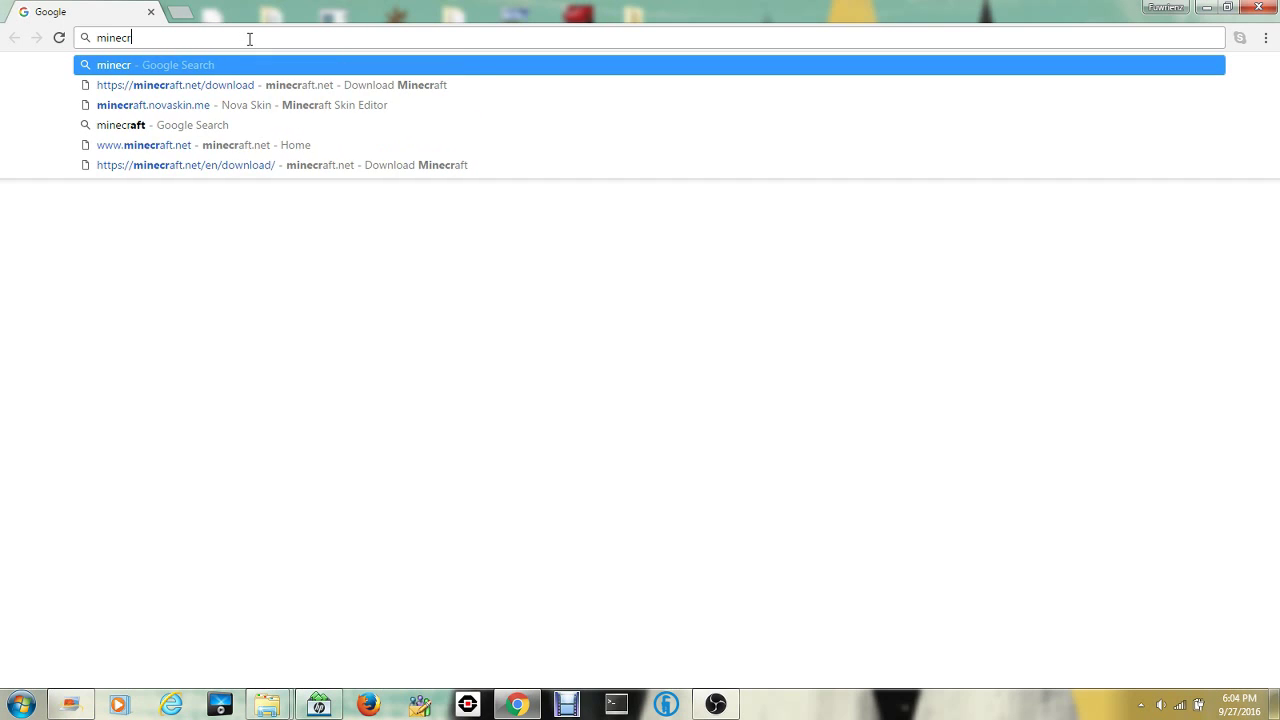
type("ft.ner")
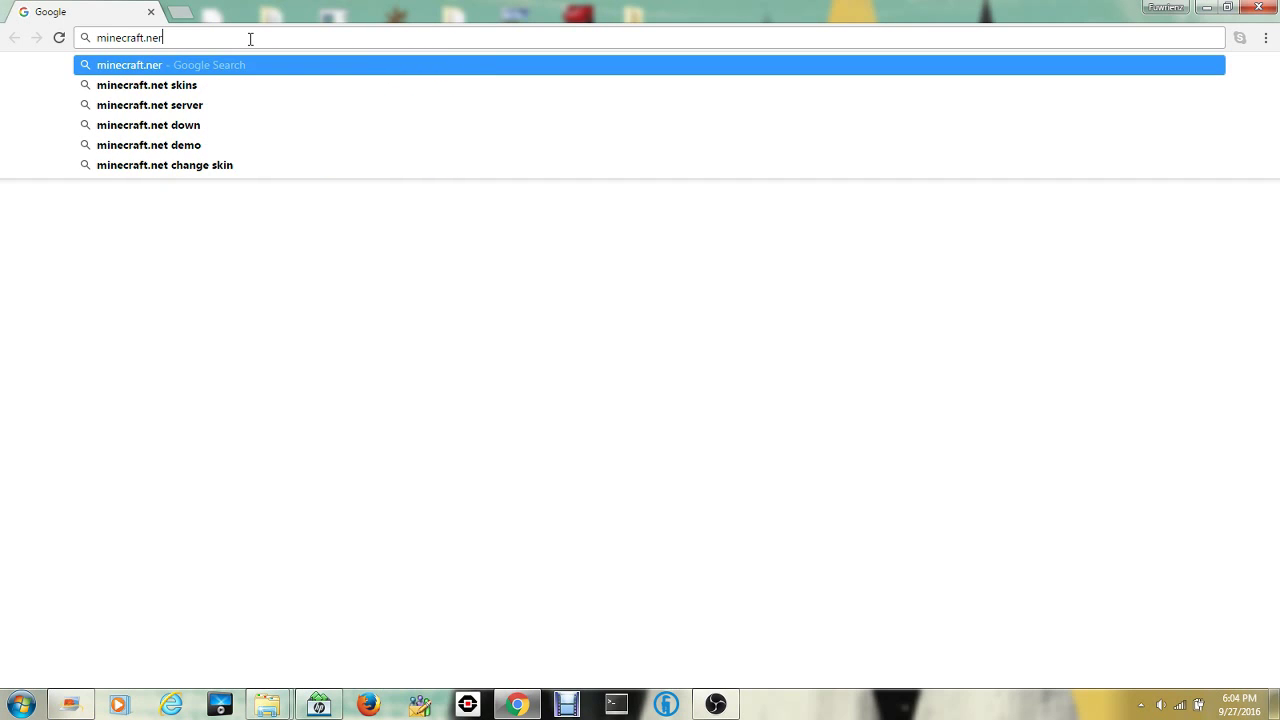
key("BackSpace")
type("t")
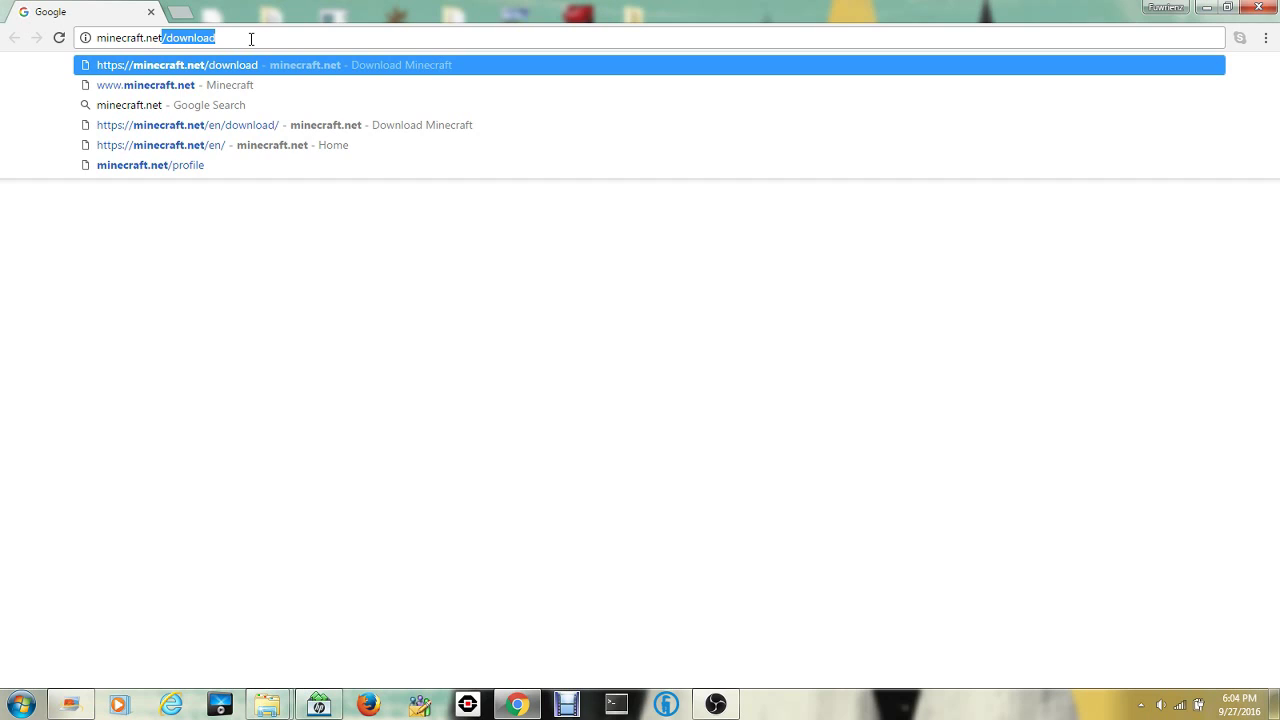
type("/dow")
key("BackSpace")
key("BackSpace")
key("BackSpace")
key("BackSpace")
key("Return")
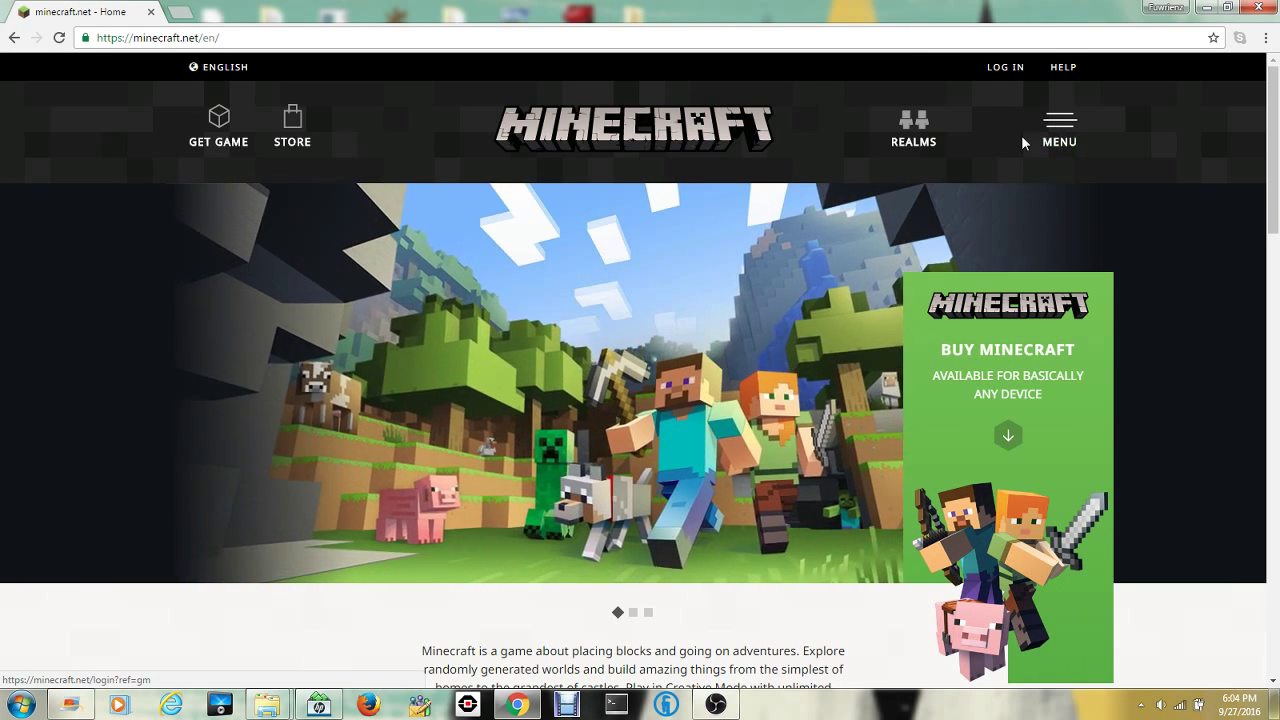
Step: Go to the site's Download page and open its instructions for setting up your own Minecraft server
left_click(1062, 143)
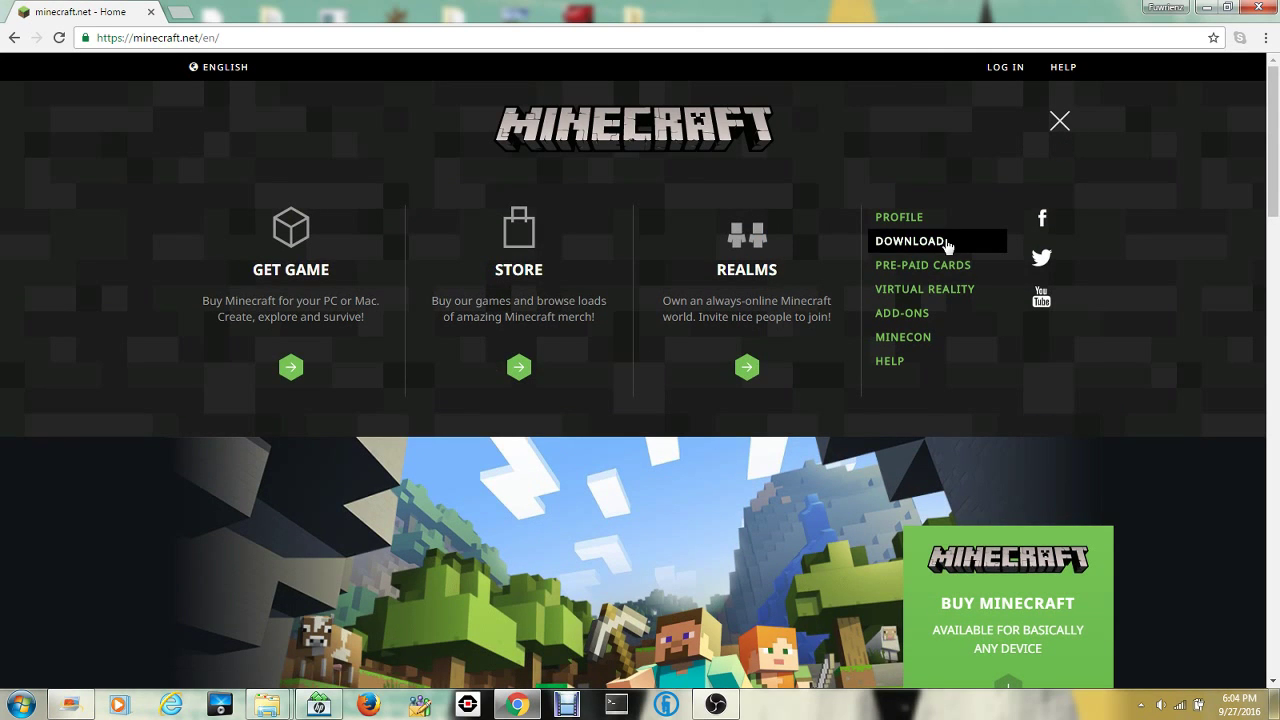
left_click(944, 245)
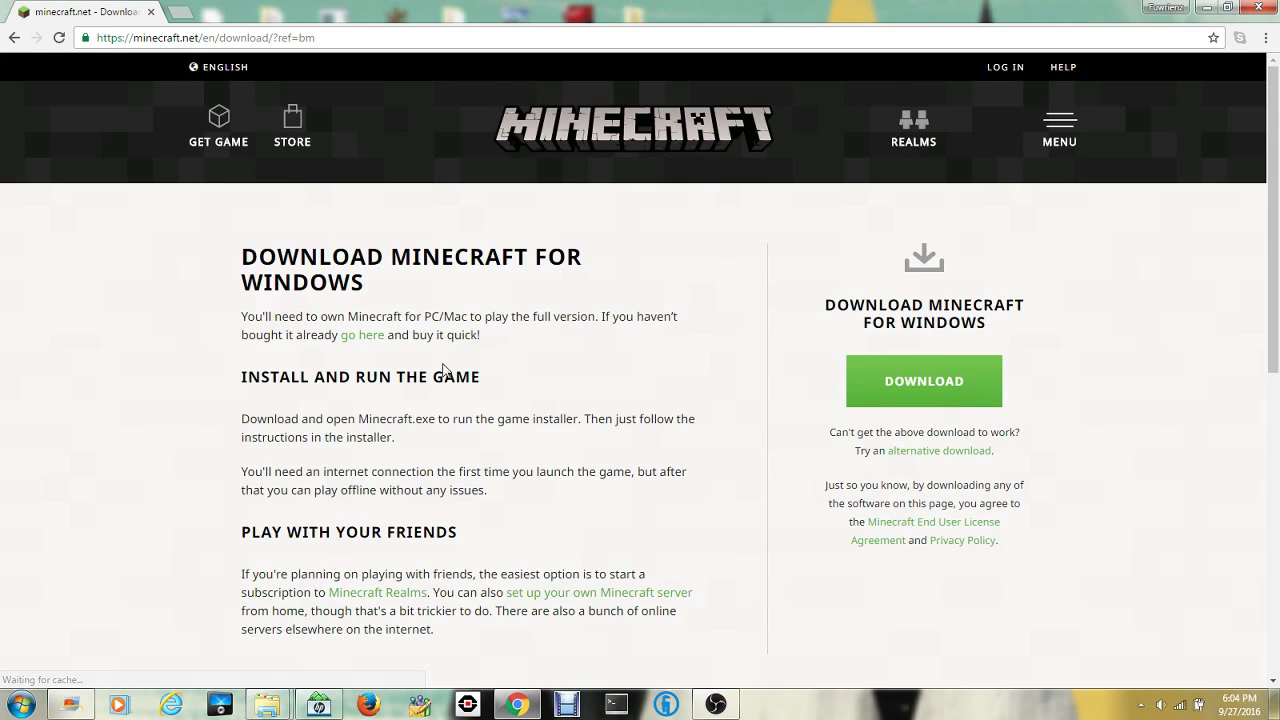
scroll(450, 395, "down", 2)
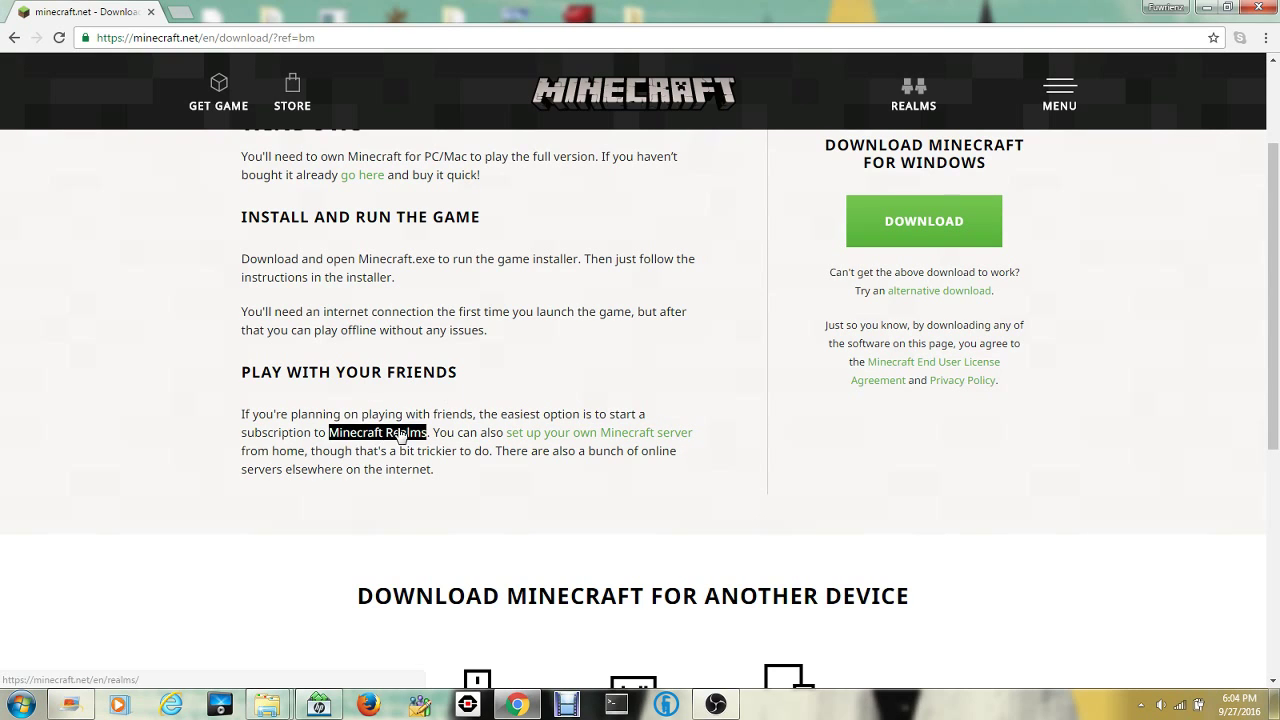
left_click(650, 443)
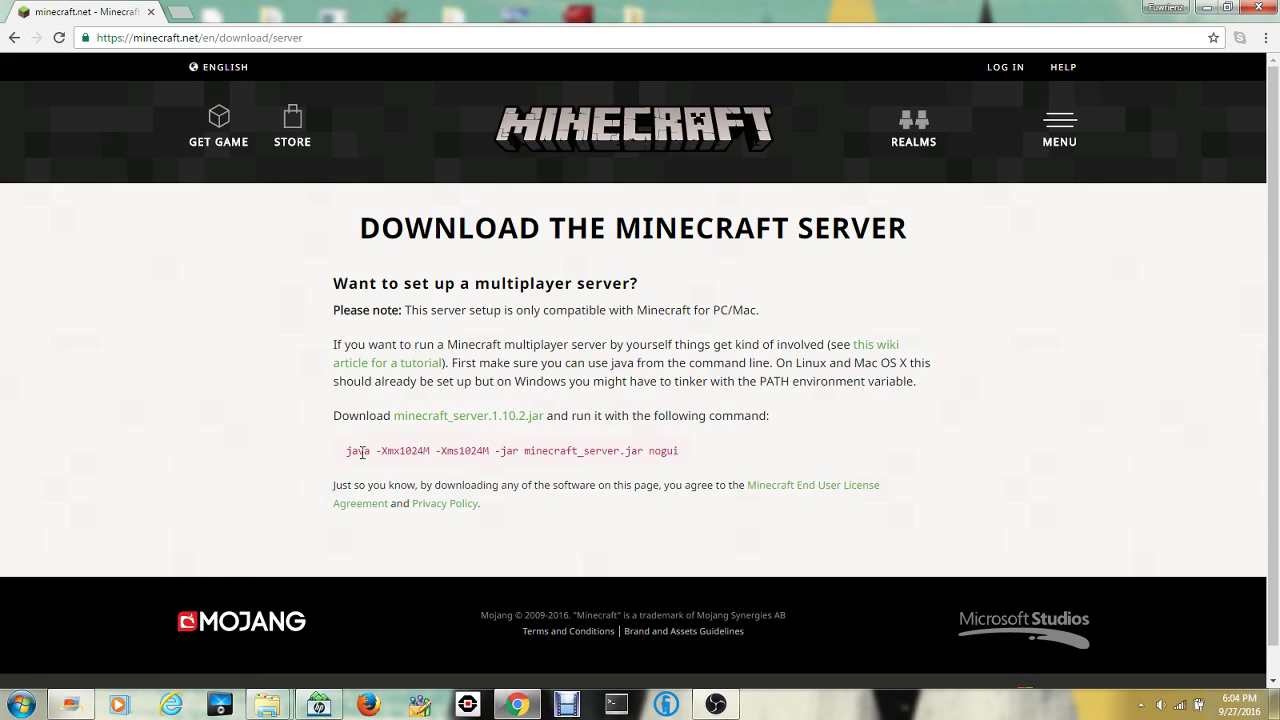
Step: Copy the server launch command "java -Xmx1024M -Xms1024M -jar minecraft_server.jar nogui" from the page into a new Sticky Notes note
left_click_drag(346, 450, 704, 447)
key("ctrl+c")
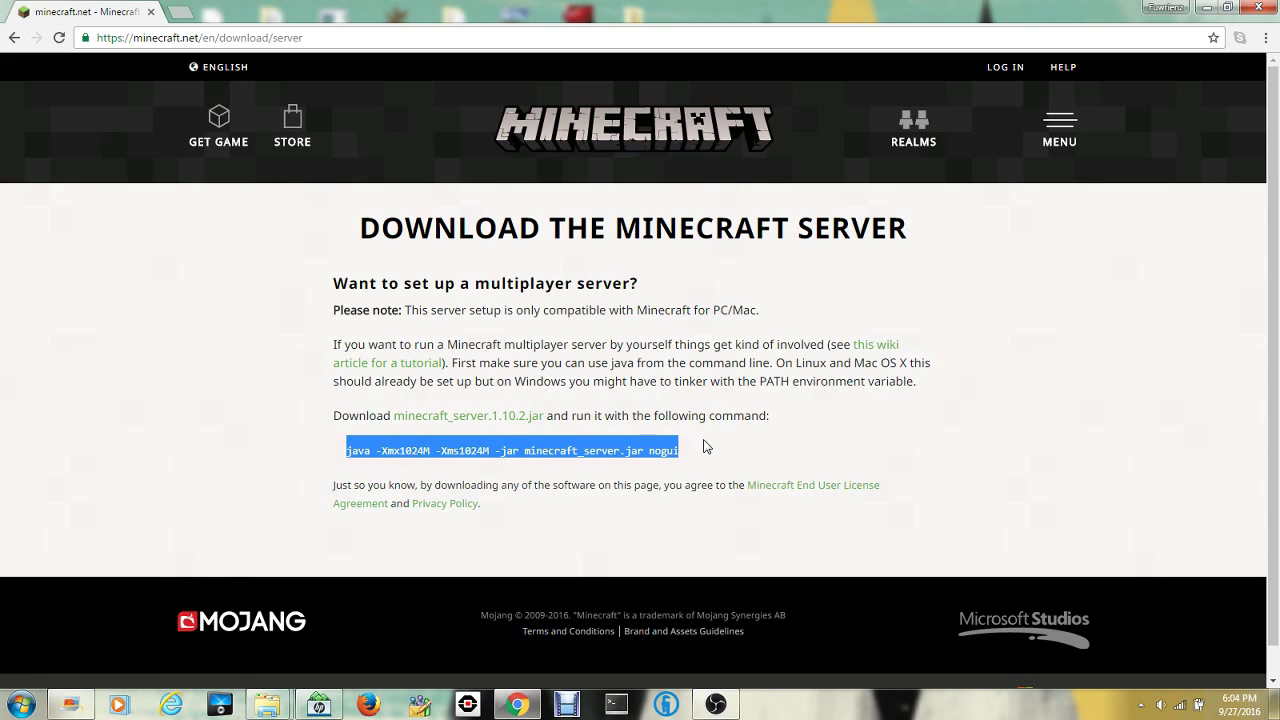
left_click(20, 705)
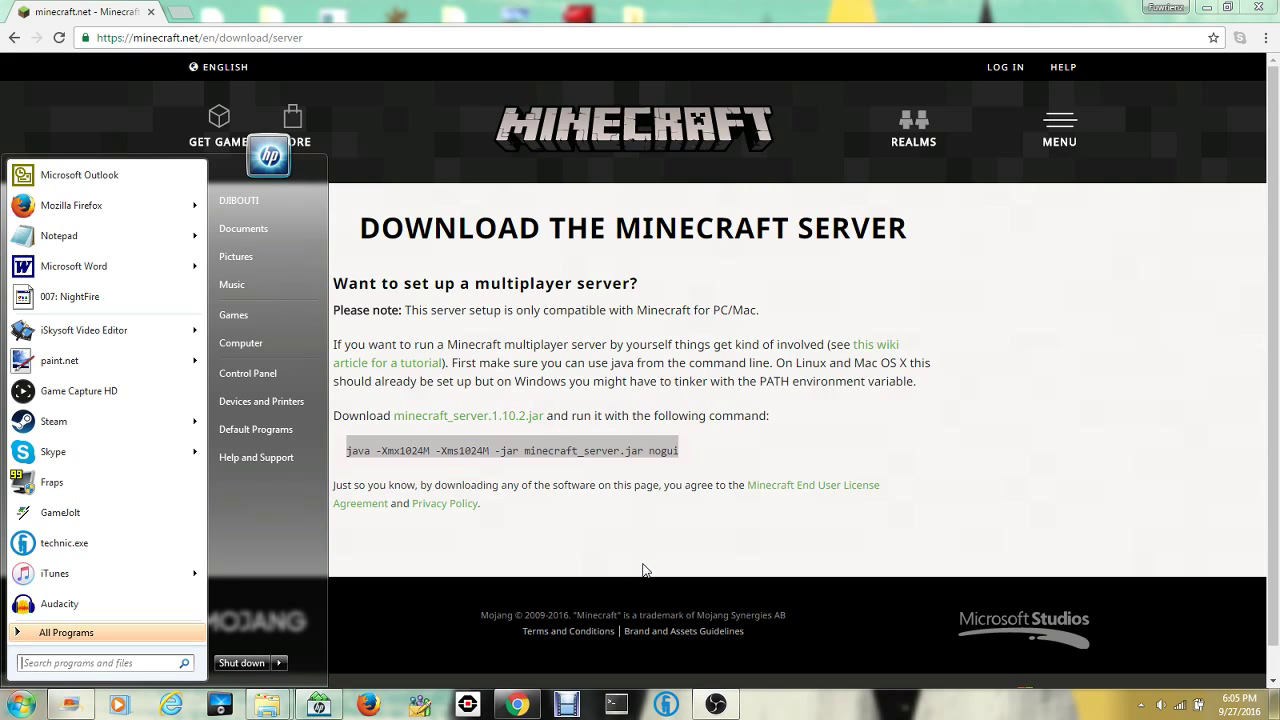
type("sticky")
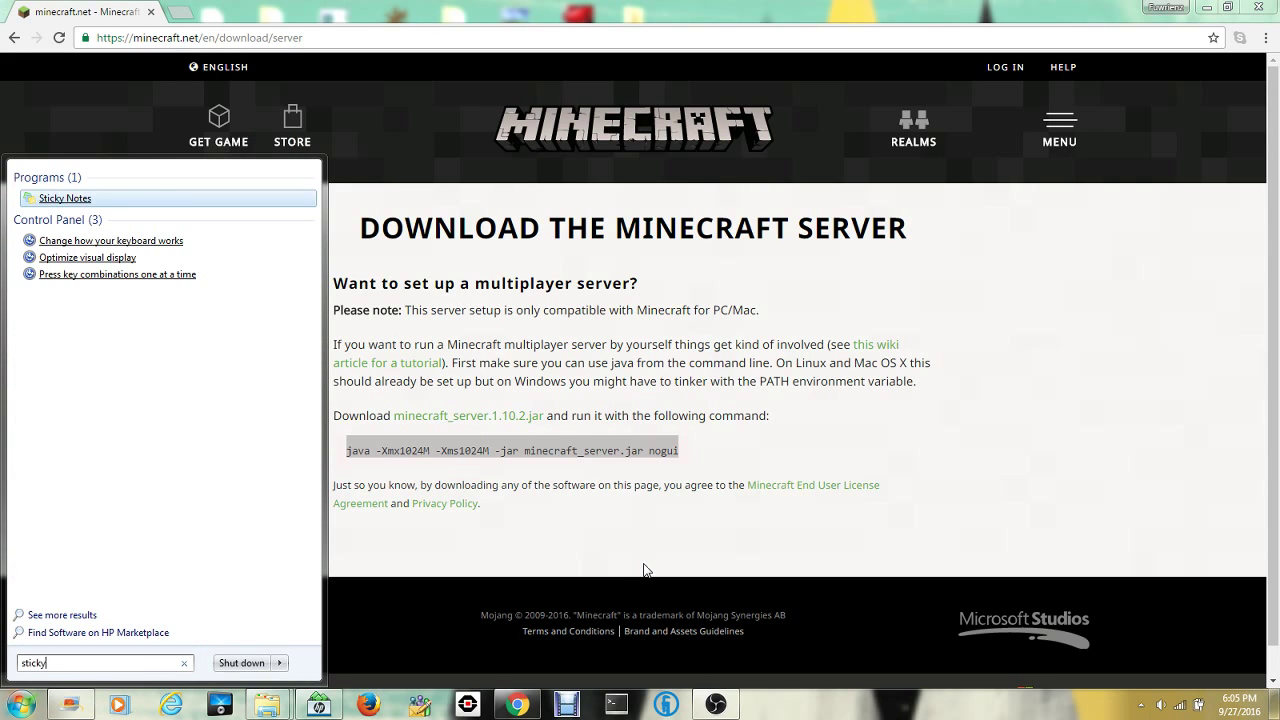
left_click(140, 198)
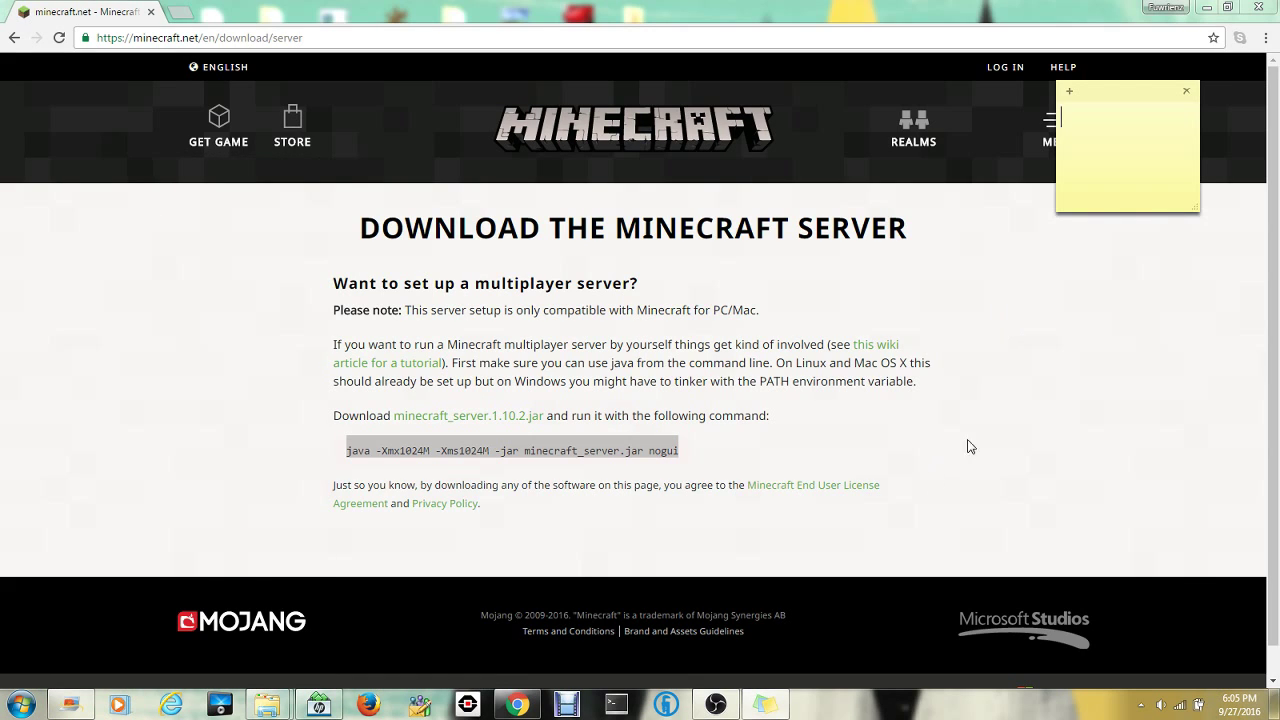
key("ctrl+v")
left_click(1009, 371)
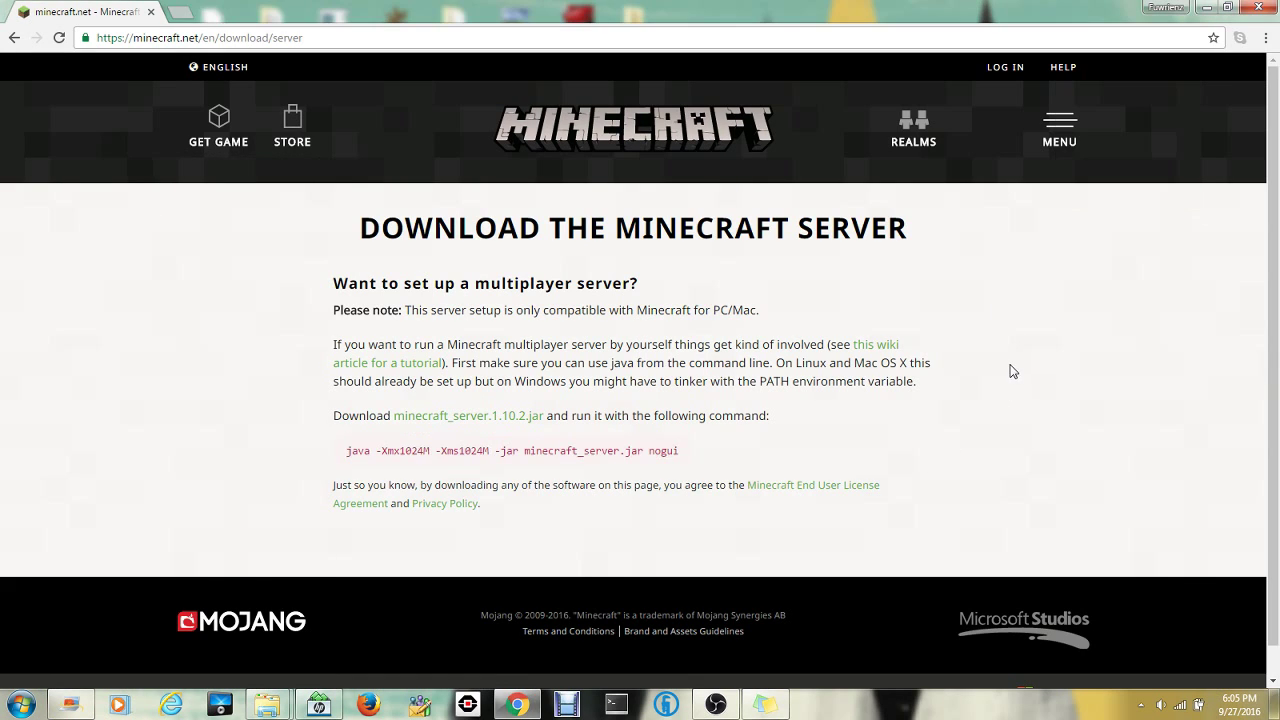
Step: Download and keep minecraft_server.1.10.2.jar, then clear the PC Vids folder and browser windows off the desktop
left_click(512, 428)
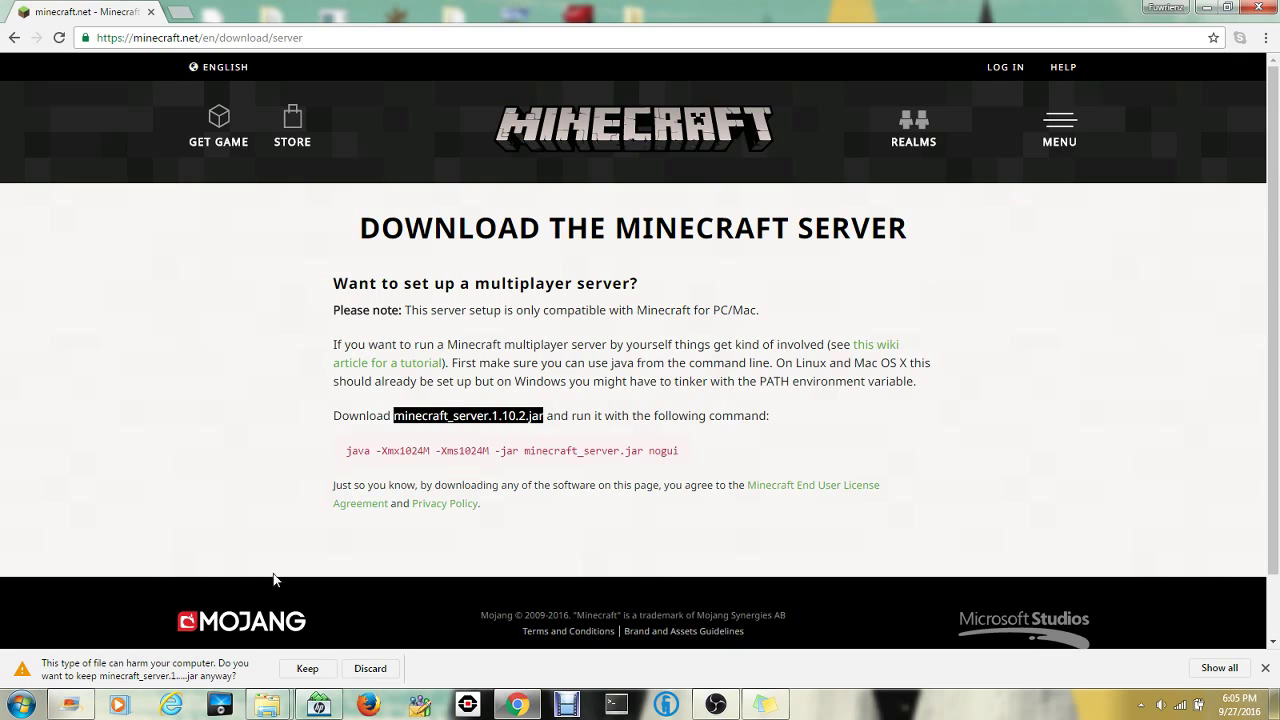
left_click(312, 669)
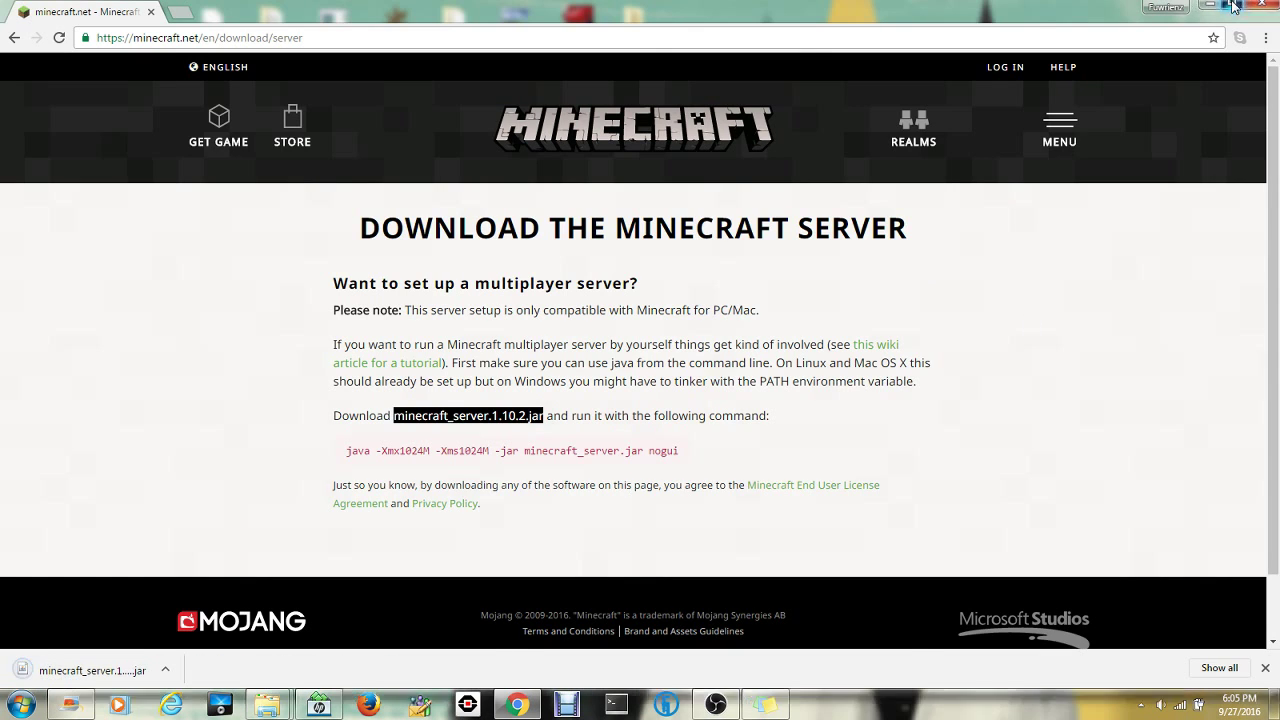
left_click(1228, 7)
left_click_drag(558, 298, 267, 327)
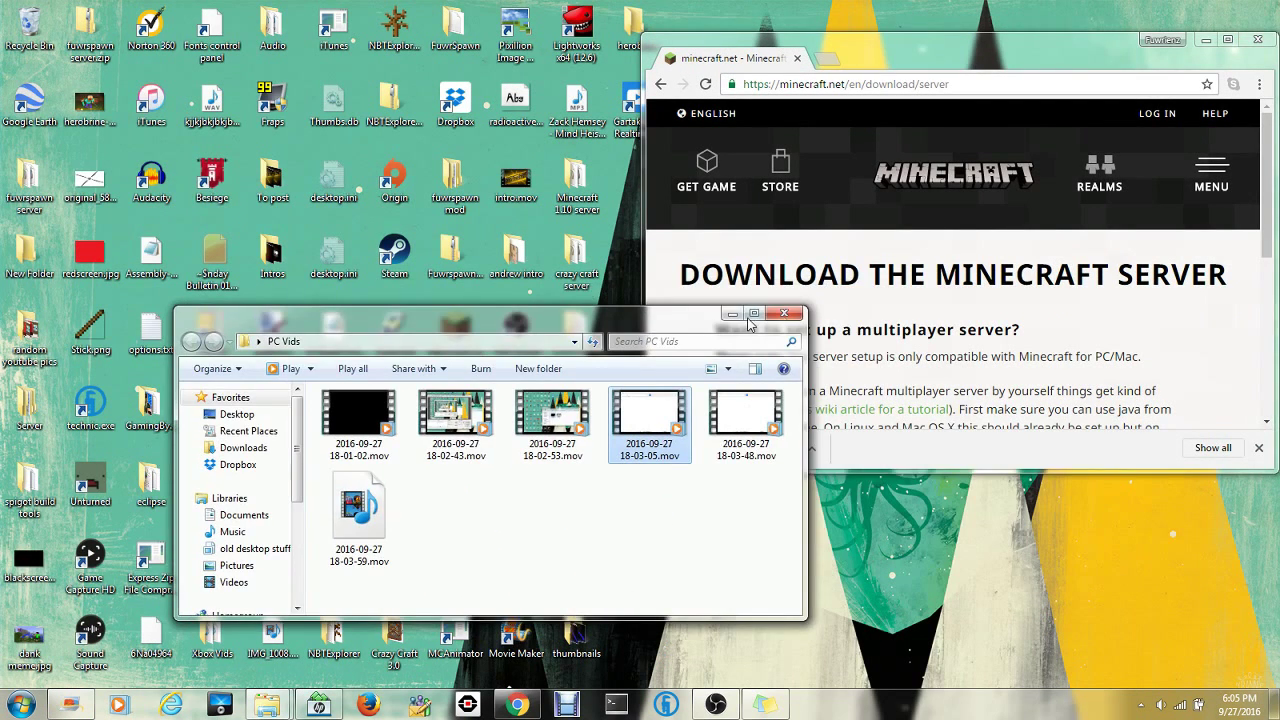
left_click(784, 313)
left_click(1203, 37)
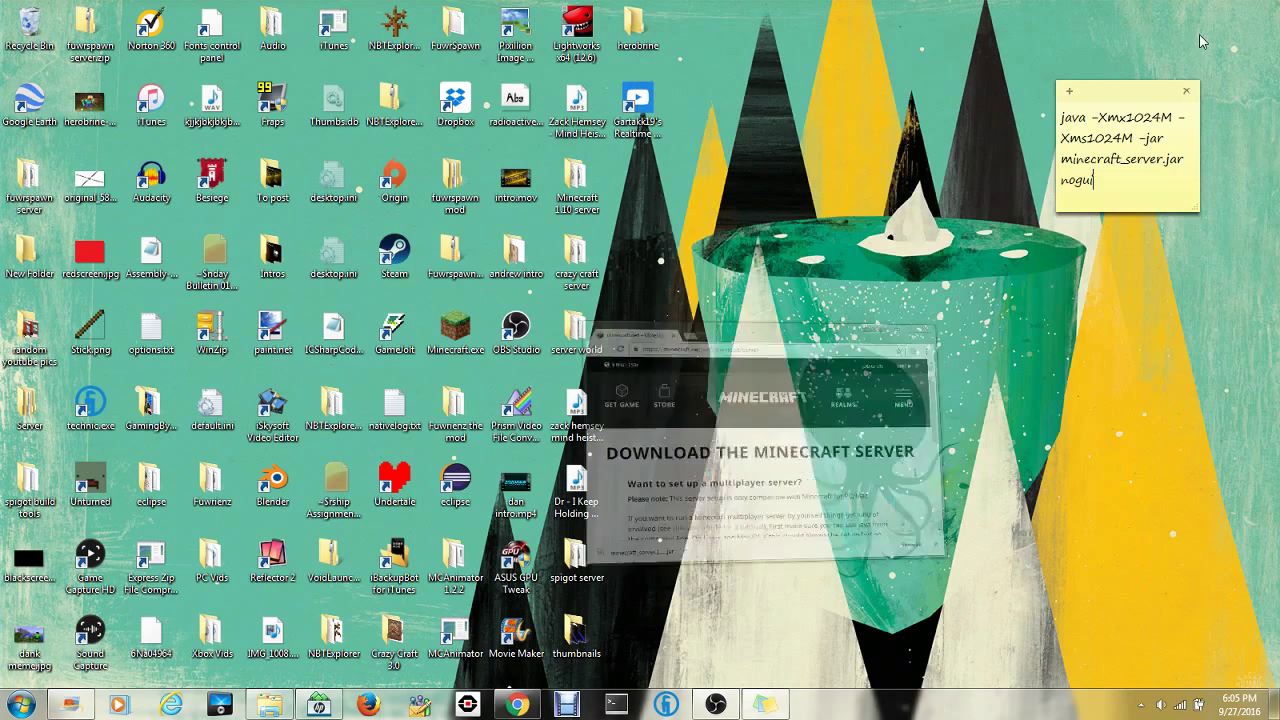
Step: Create a new folder on the desktop named "tutorial server"
right_click(669, 185)
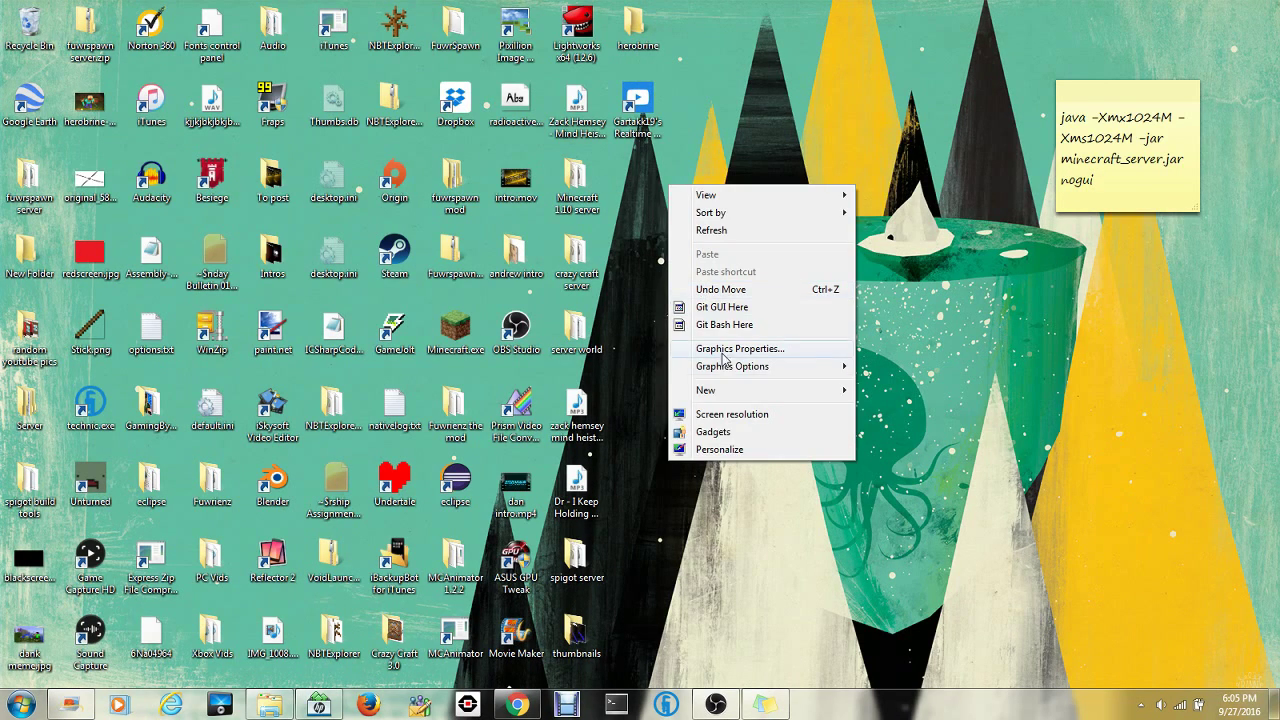
mouse_move(722, 390)
left_click(900, 392)
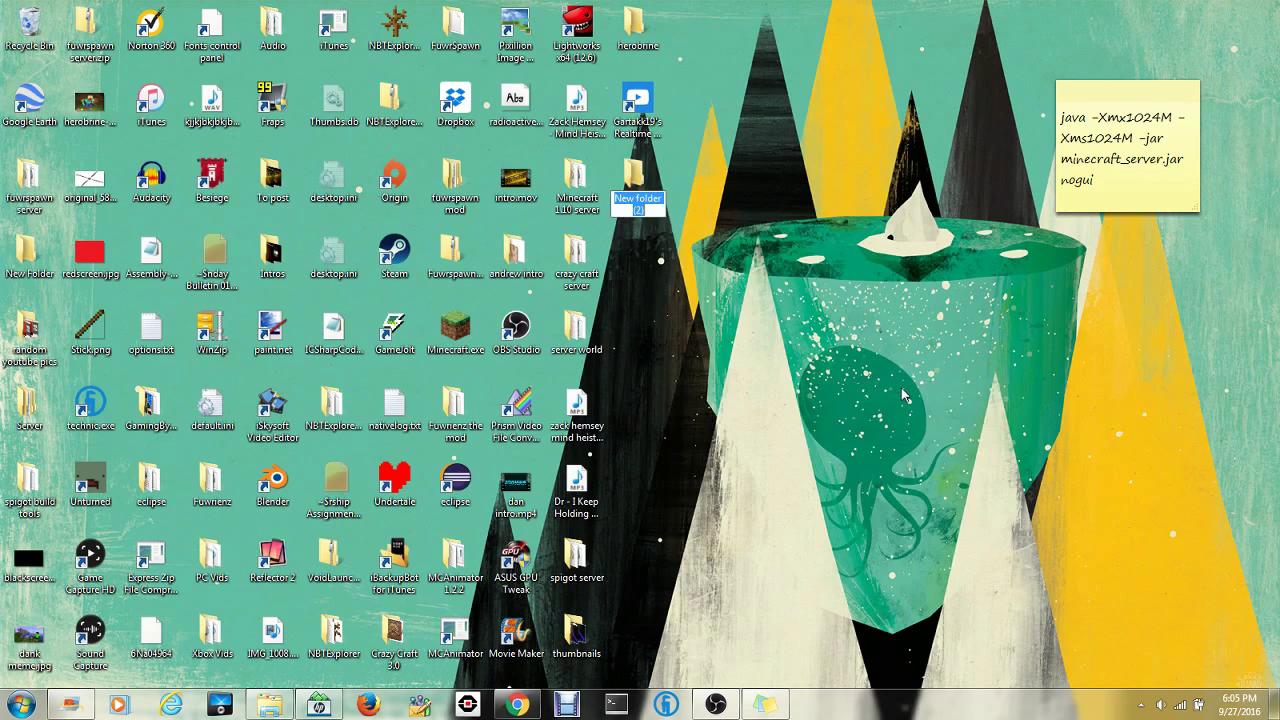
type("tutor")
key("BackSpace")
type("orial")
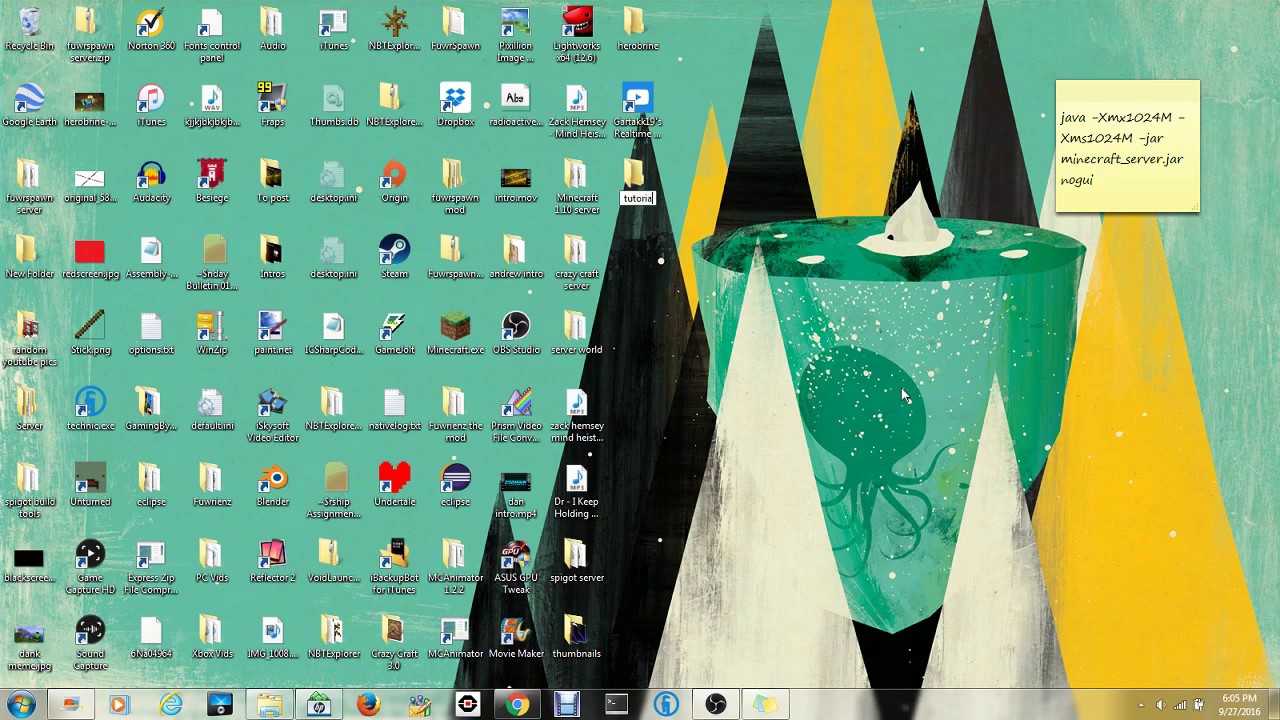
type(" server")
key("Return")
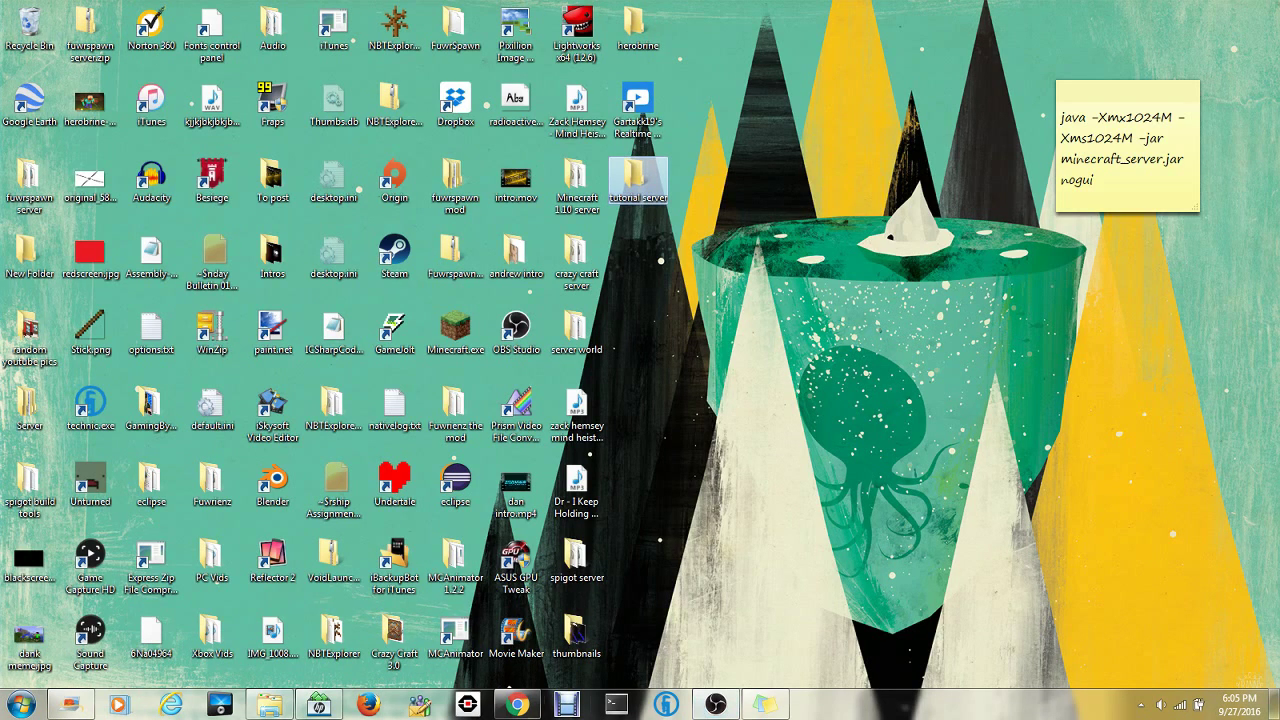
Step: Copy the downloaded Minecraft server jar from the browser into the "tutorial server" folder and open that folder
left_click(517, 705)
left_click_drag(737, 452, 622, 178)
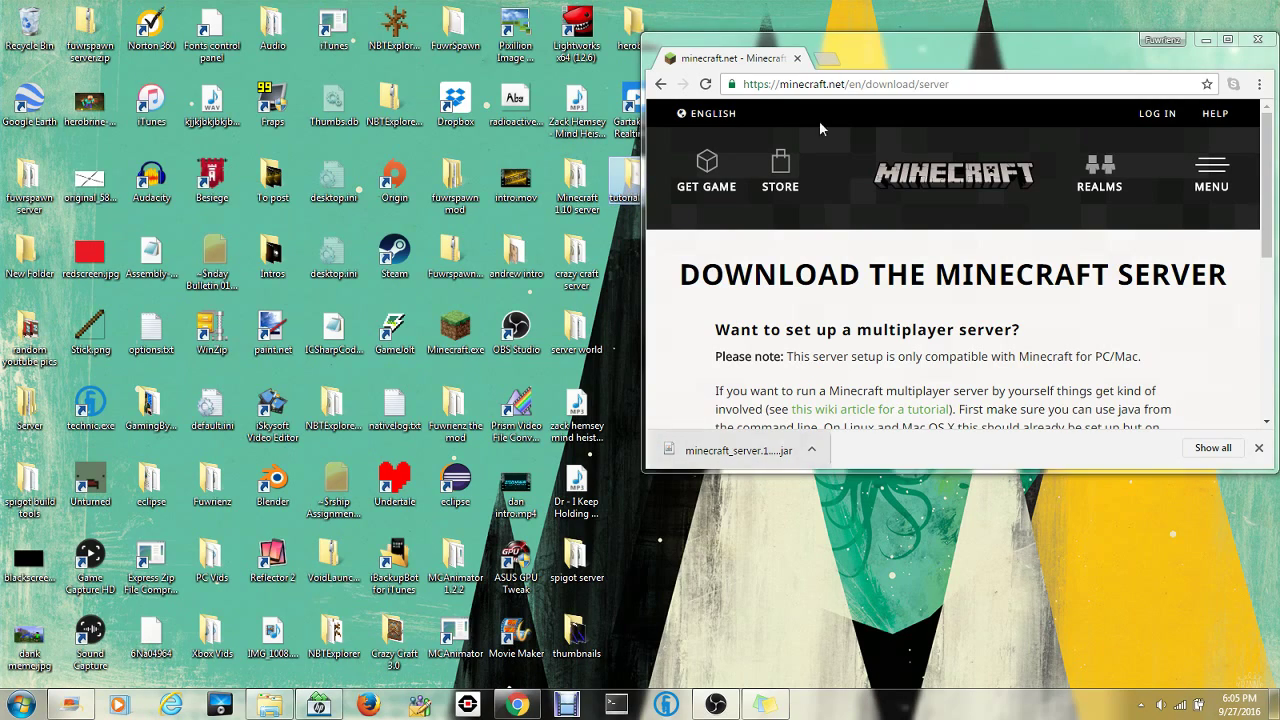
left_click(1207, 37)
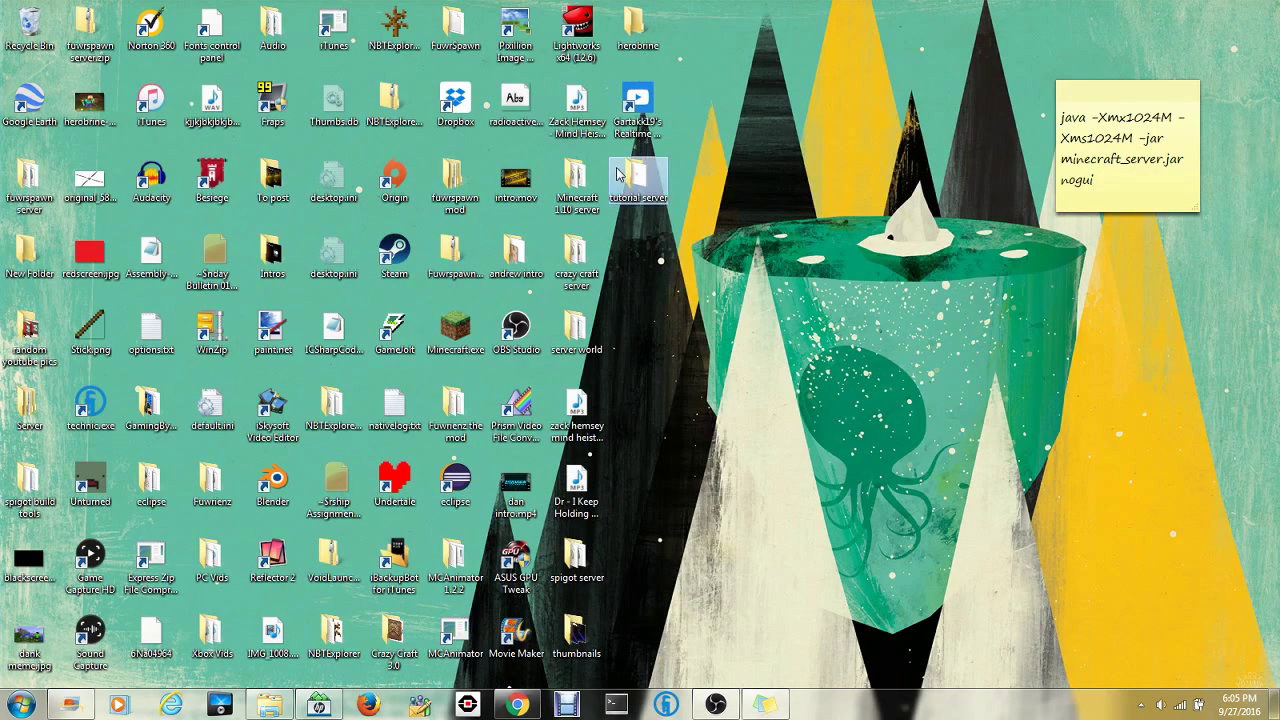
double_click(617, 175)
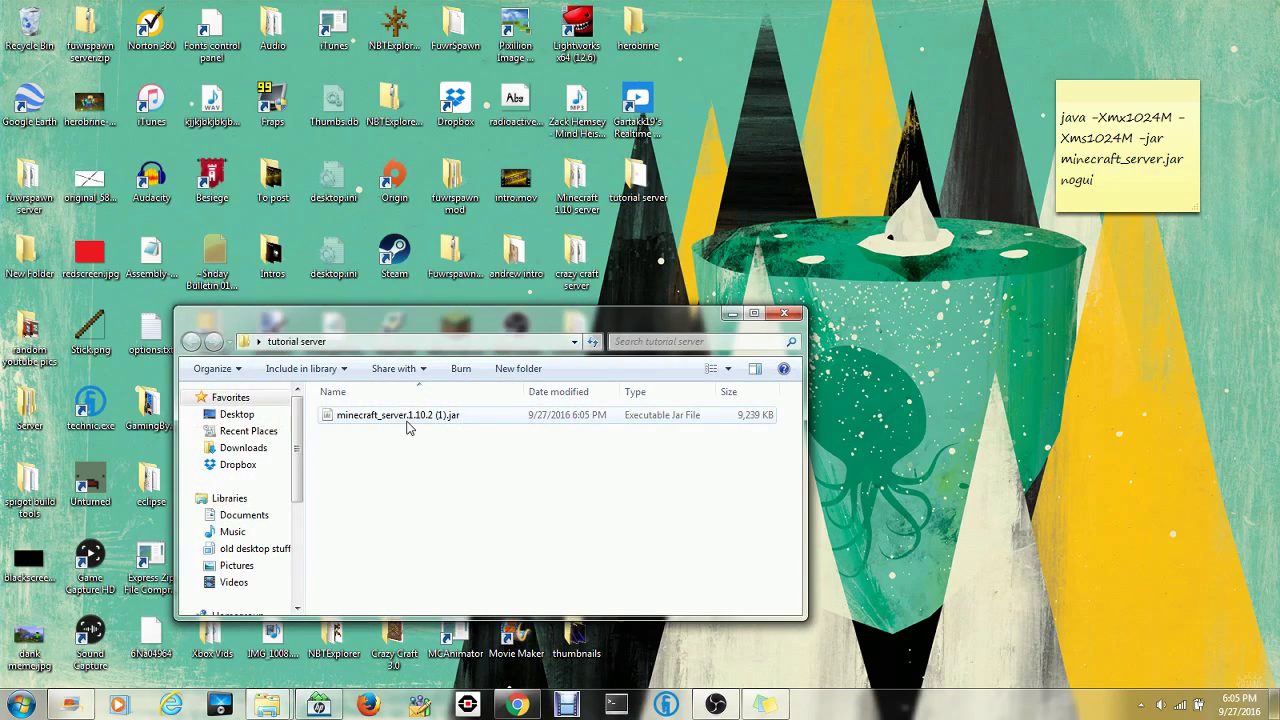
right_click(362, 467)
mouse_move(447, 429)
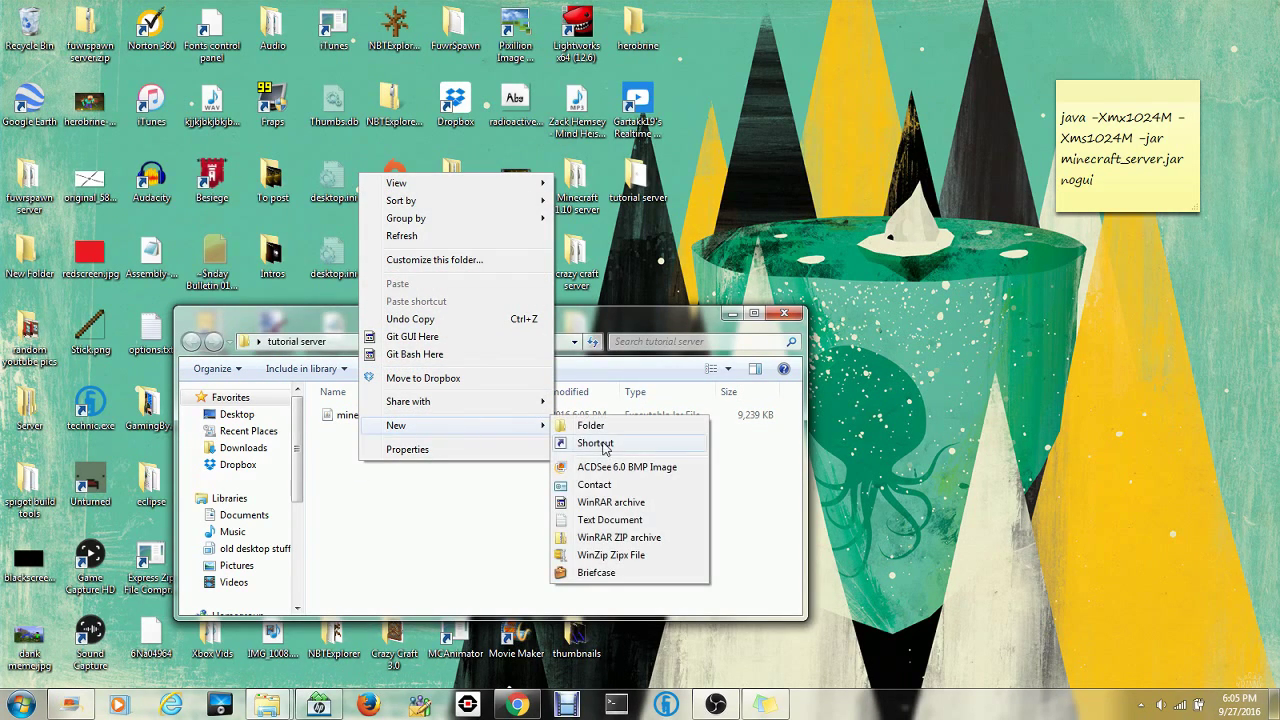
left_click(486, 510)
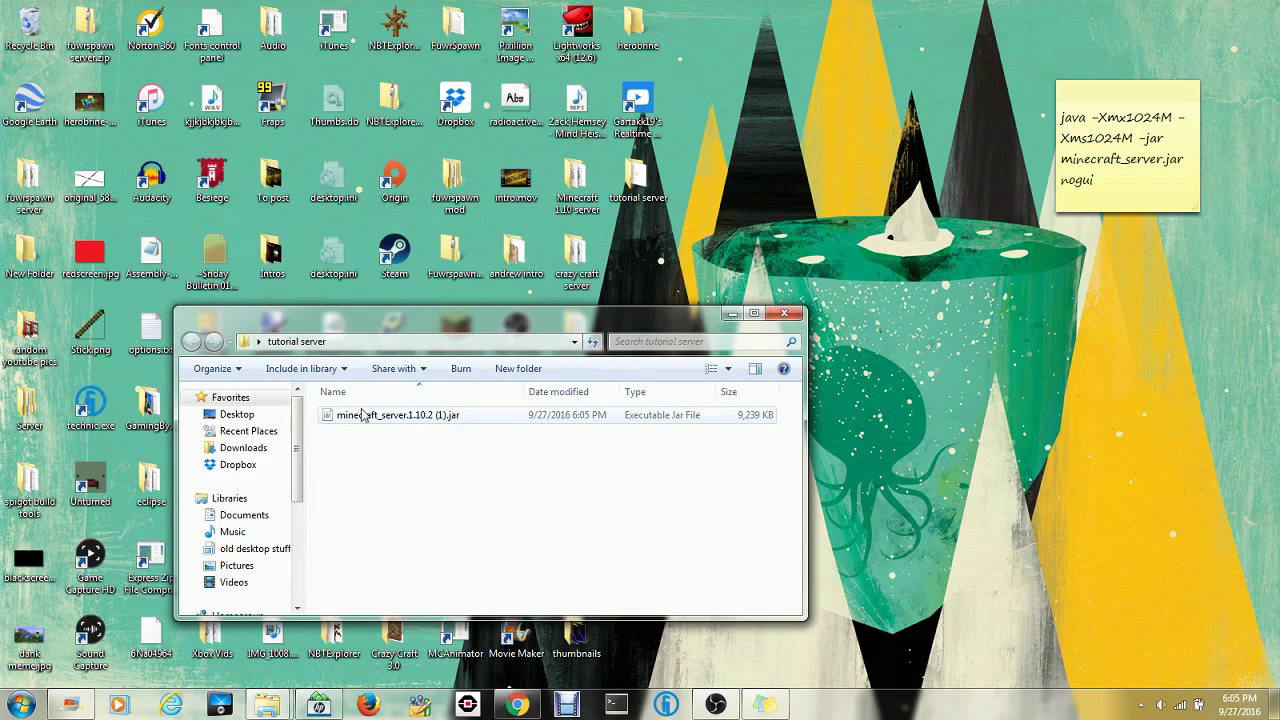
left_click(447, 418)
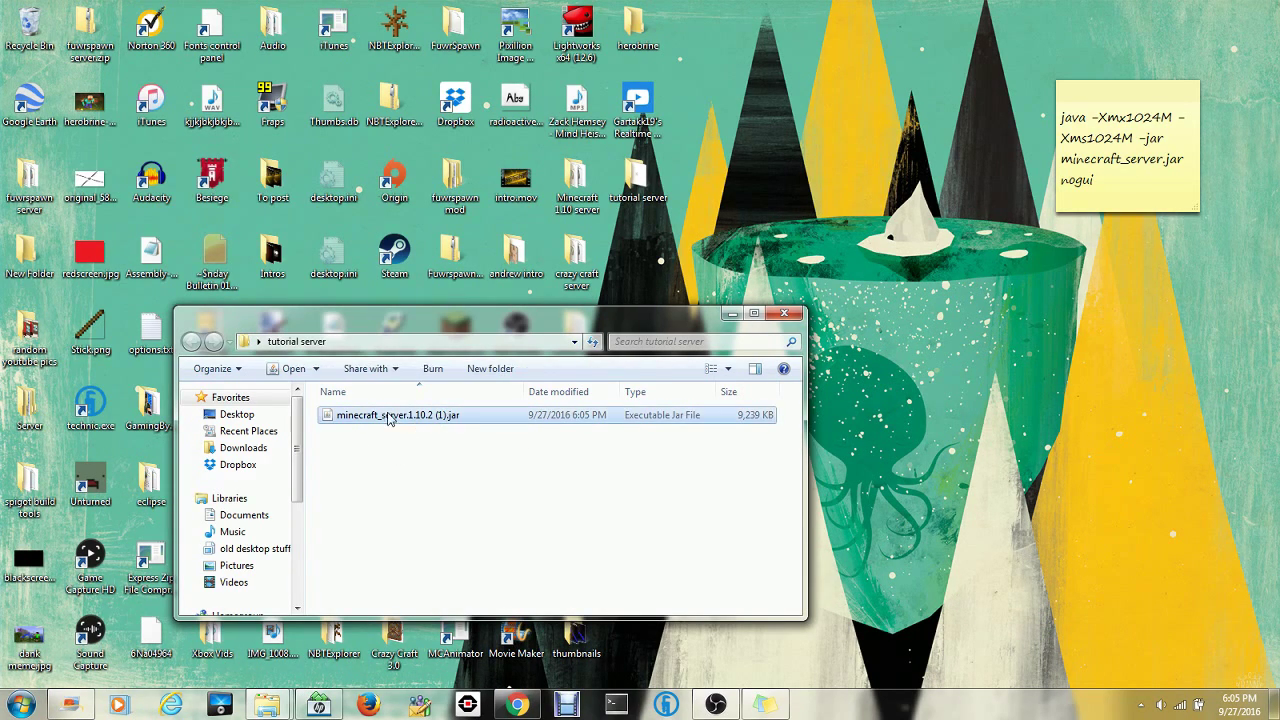
Step: Create a text document in the "tutorial server" folder containing "java -Xmx1024M -Xms1024M -jar minecraft_server.jar nogui"
right_click(420, 442)
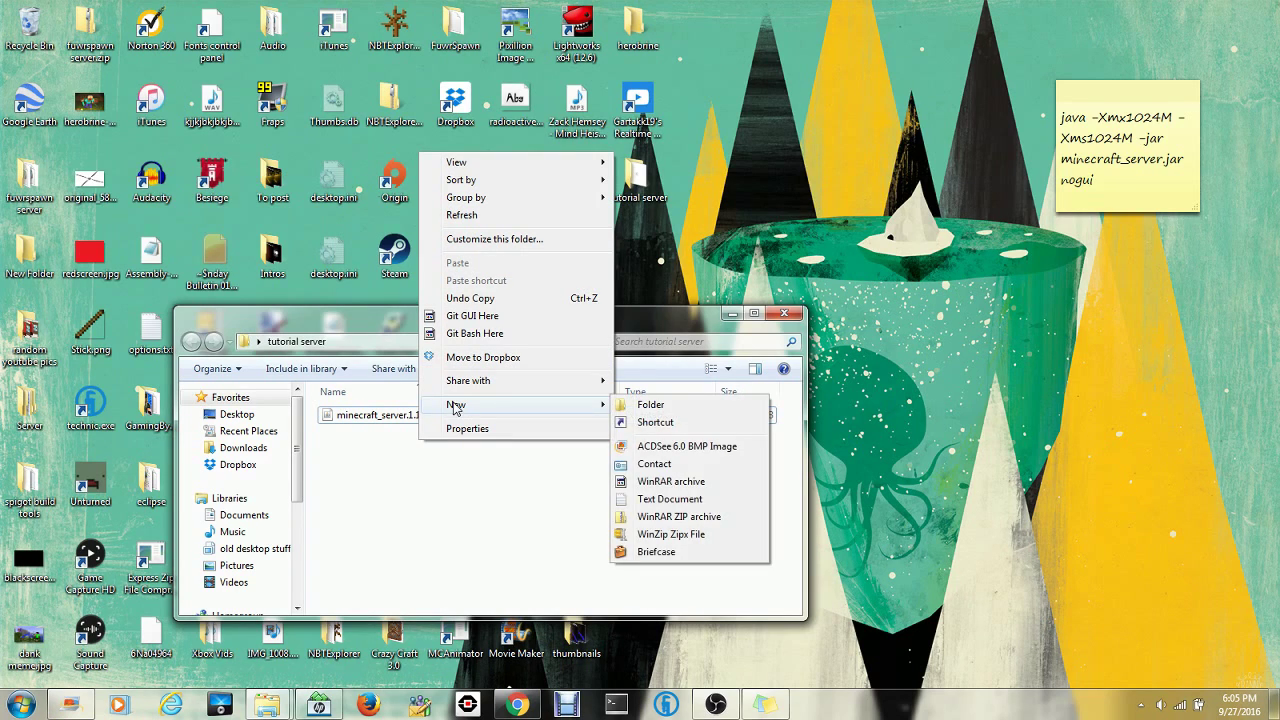
mouse_move(591, 416)
left_click(667, 502)
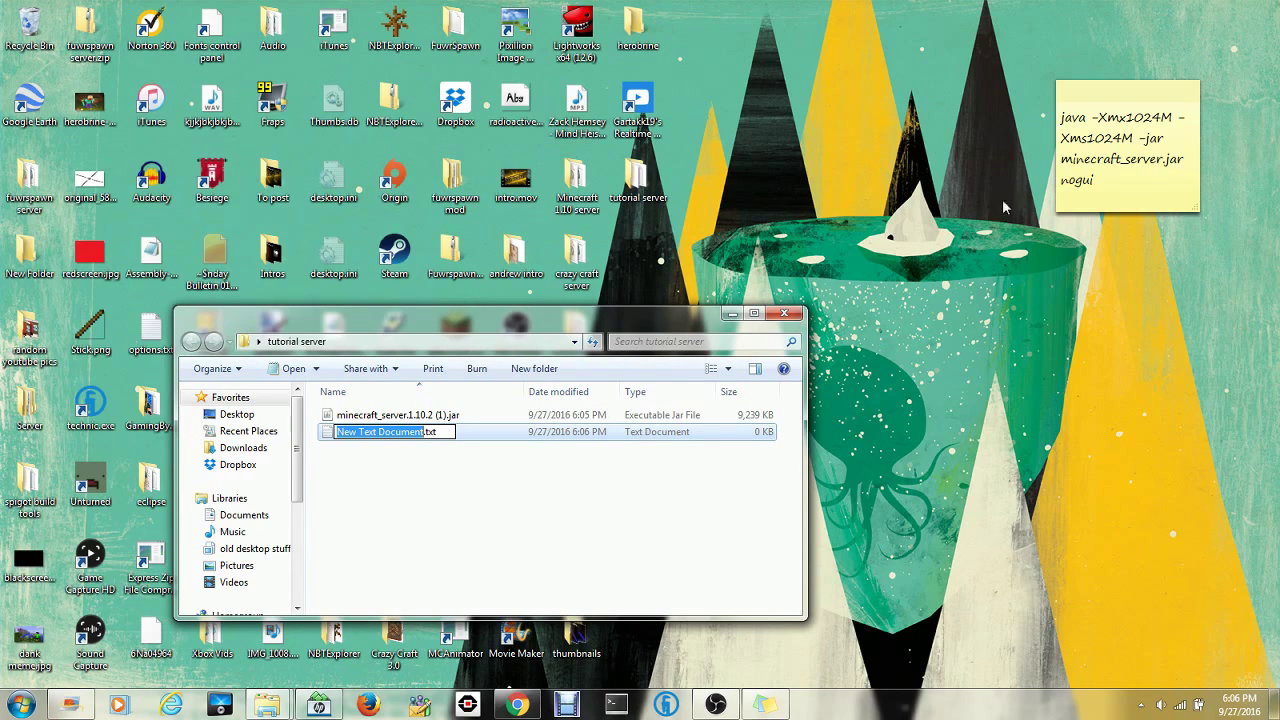
double_click(548, 431)
type("java -Xmx1024M -Xms1024M -jar minecraft_server.jar nogui")
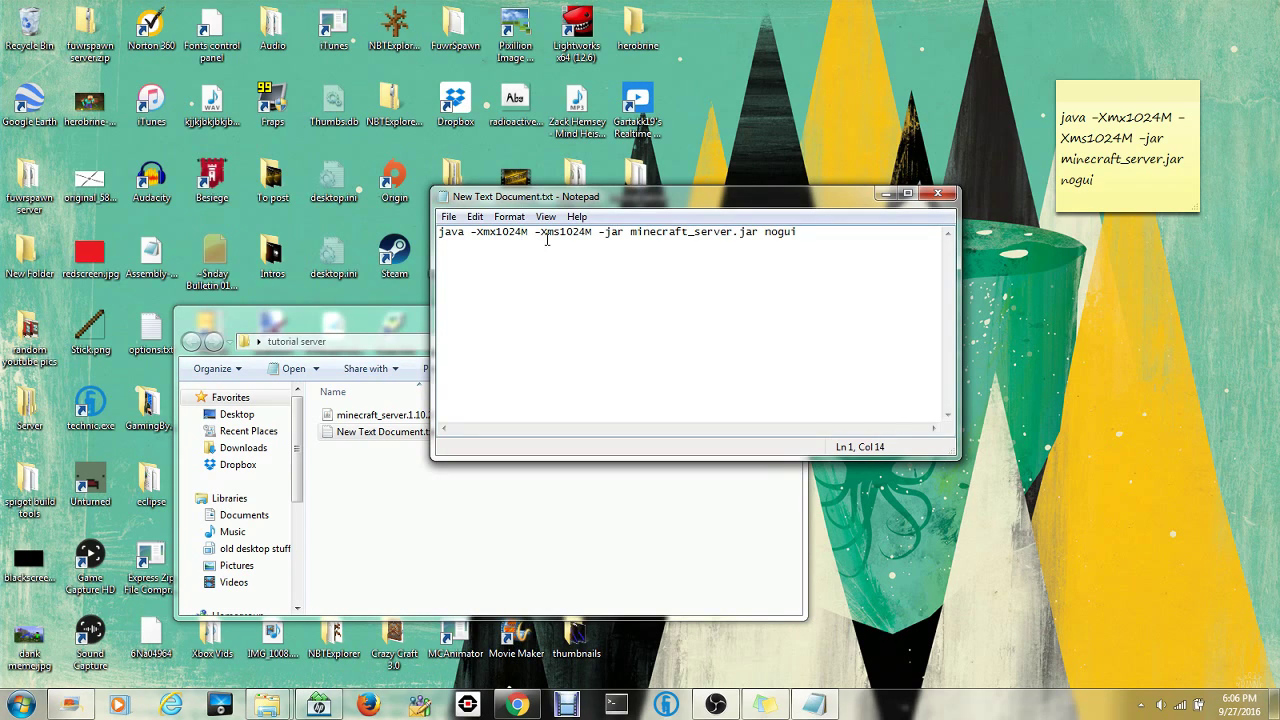
Step: Set the -Xmx memory value in the launch command to 700M
key("BackSpace")
key("BackSpace")
key("BackSpace")
key("BackSpace")
key("BackSpace")
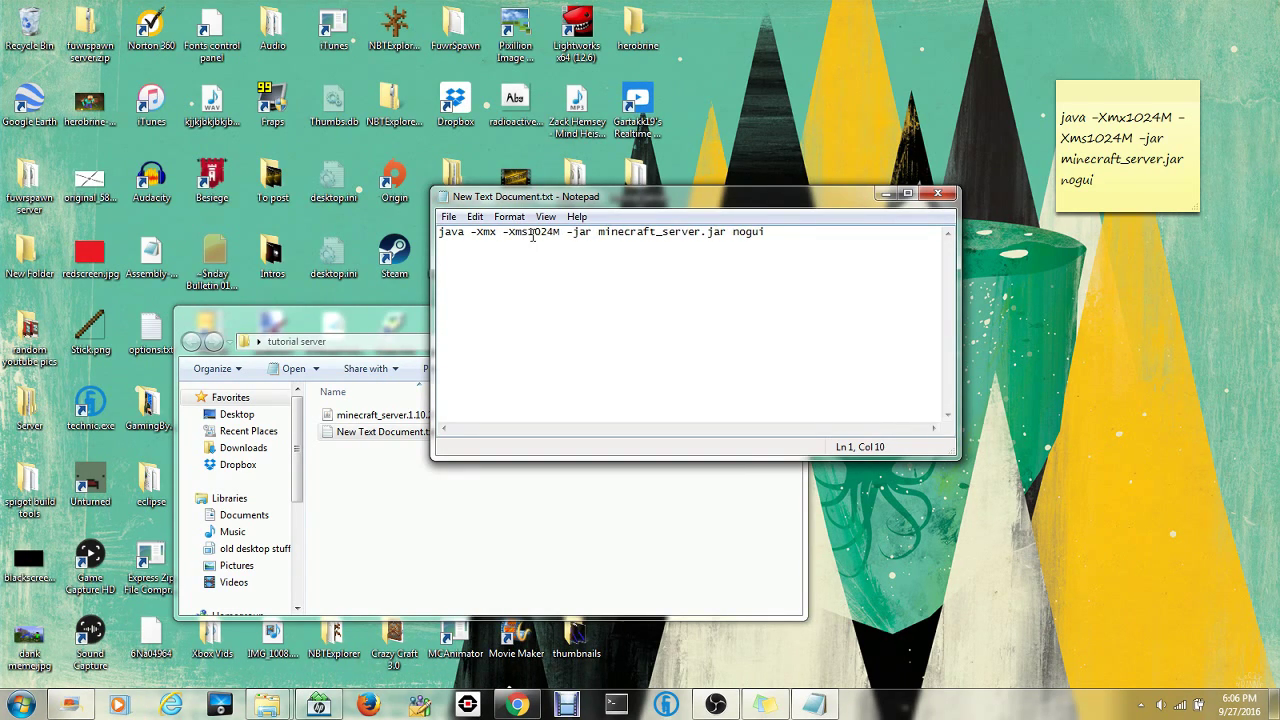
type("700")
type("M")
Step: Replace the -Xmx memory value in the launch command with 3G
key("BackSpace")
key("BackSpace")
key("BackSpace")
key("BackSpace")
type("3G")
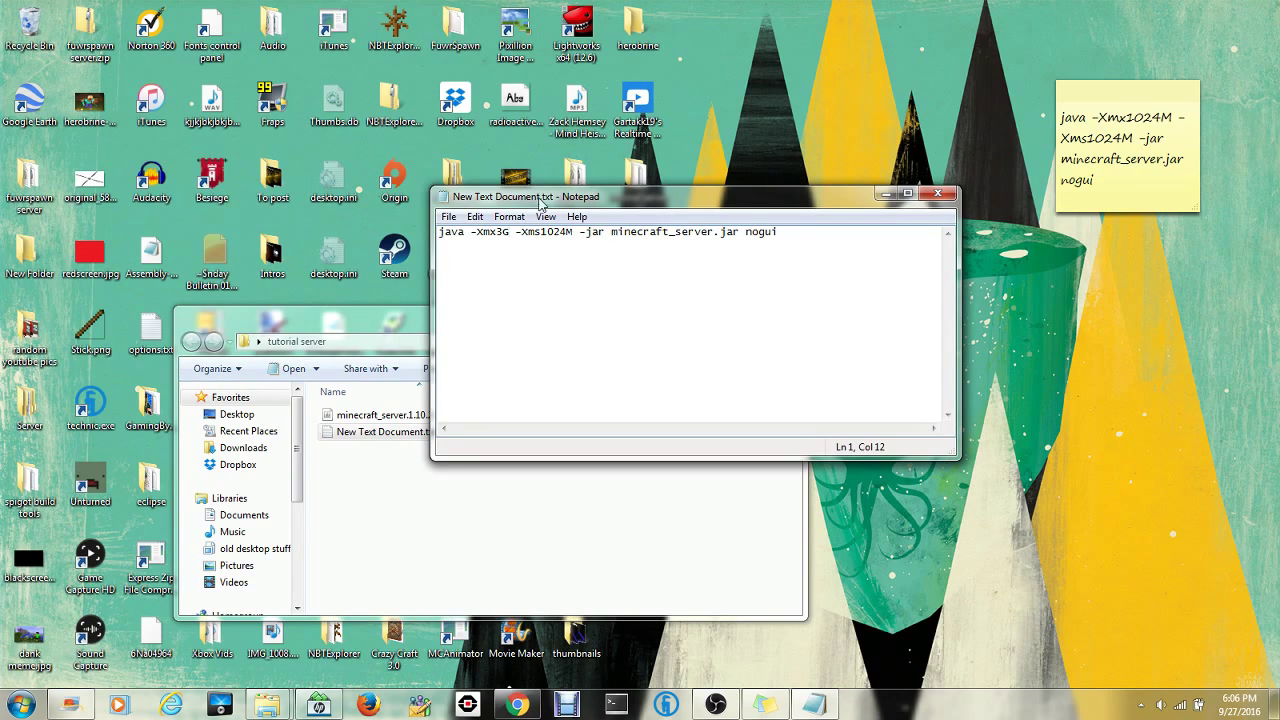
Step: Set the -Xmx memory value in the launch command back to 1024M
key("BackSpace")
key("BackSpace")
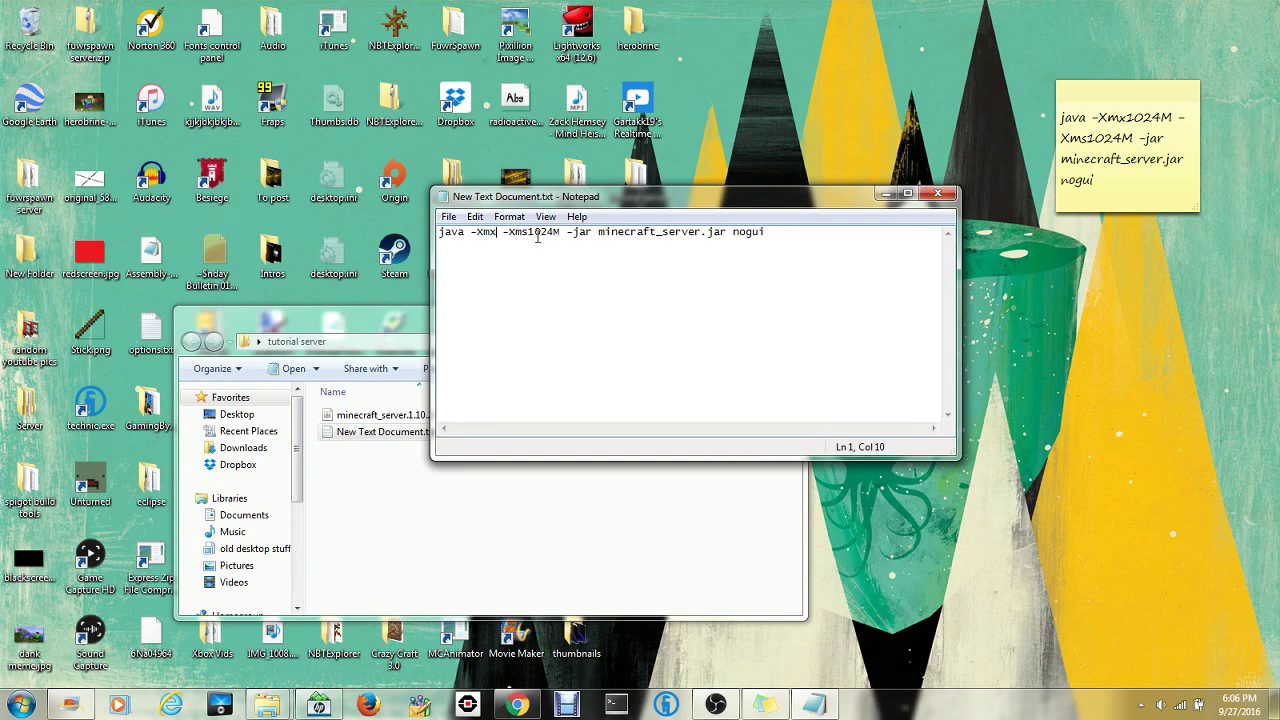
type("1024")
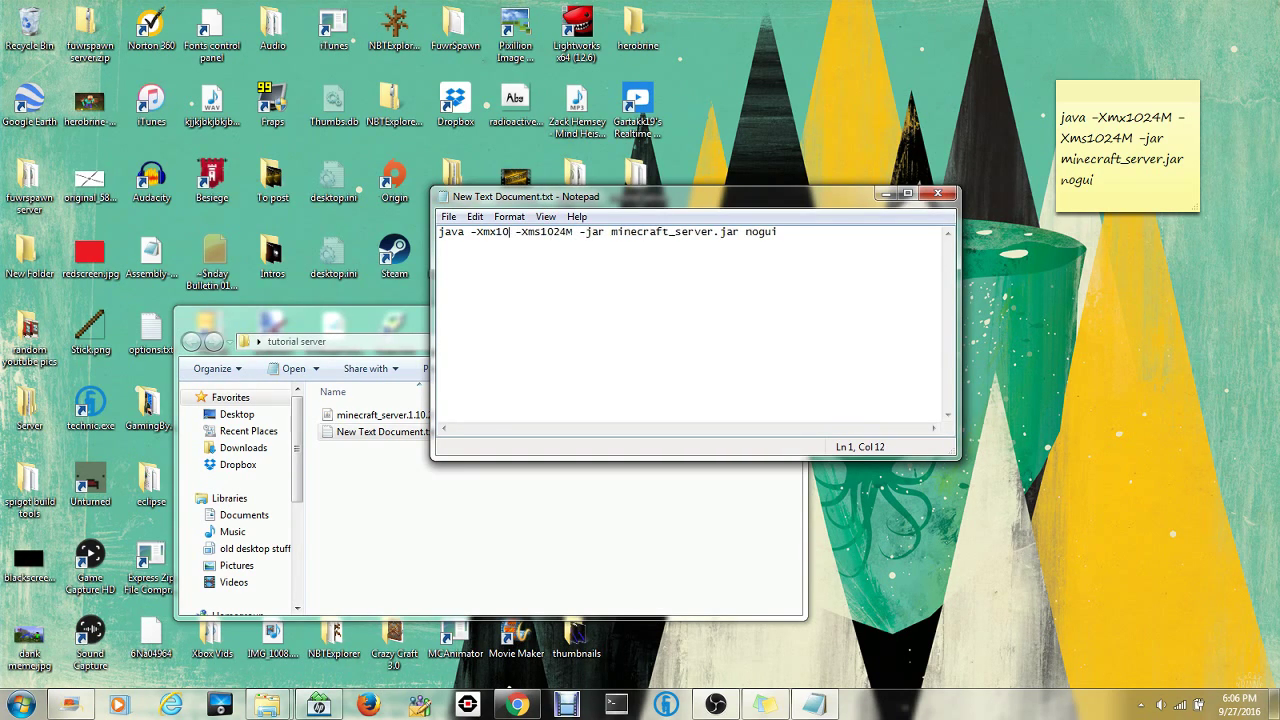
type("M")
key("Caps_Lock")
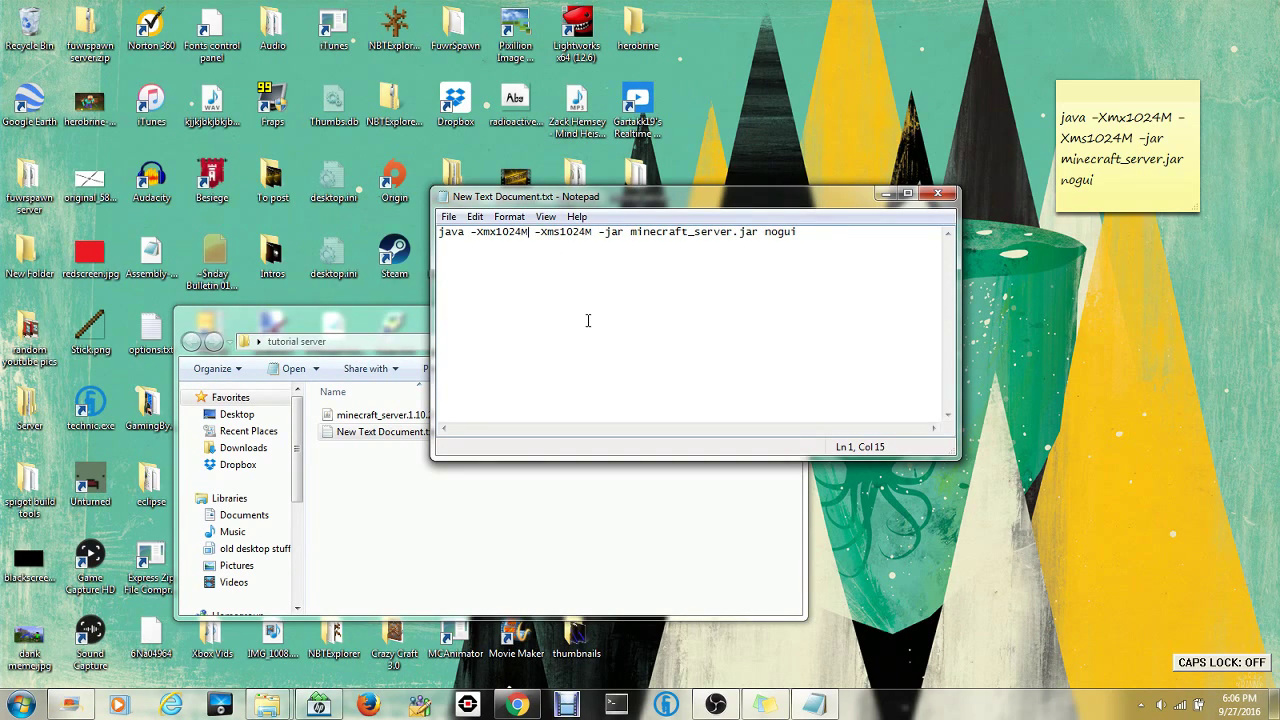
Step: Save the launch command as start.bat with the All Files type, and delete New Text Document.txt from the "tutorial server" folder
left_click(449, 216)
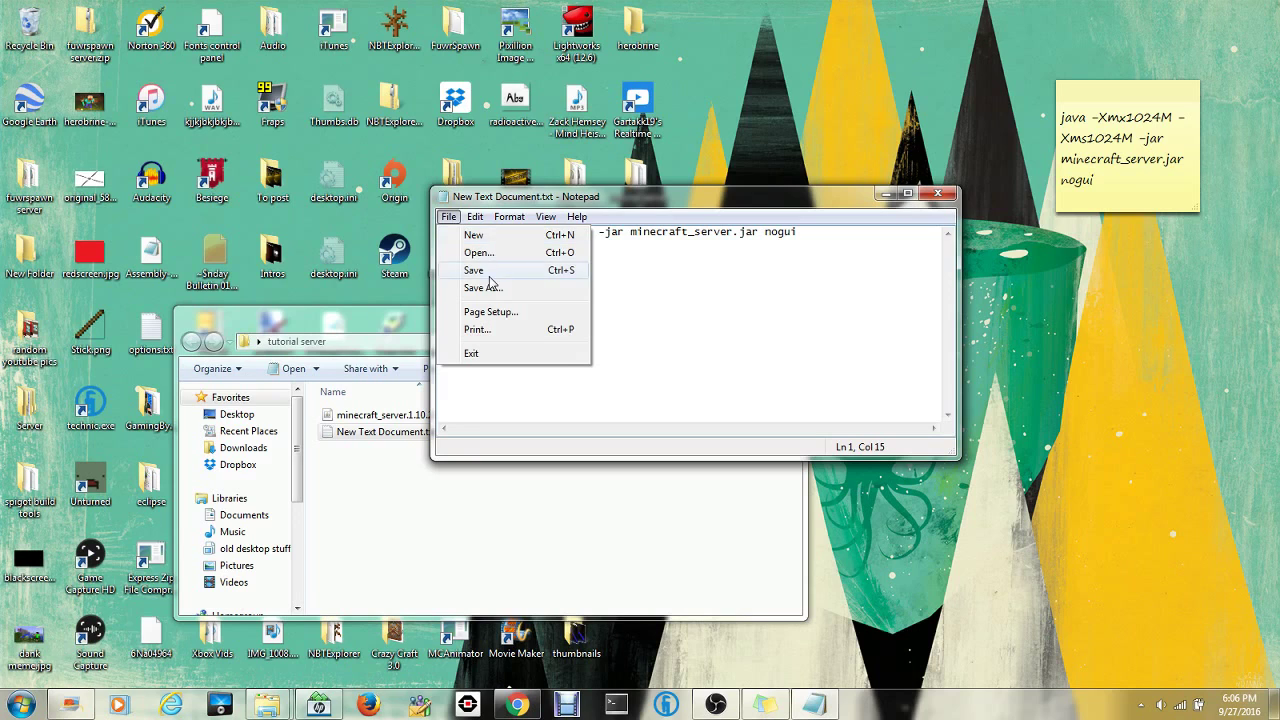
left_click(480, 288)
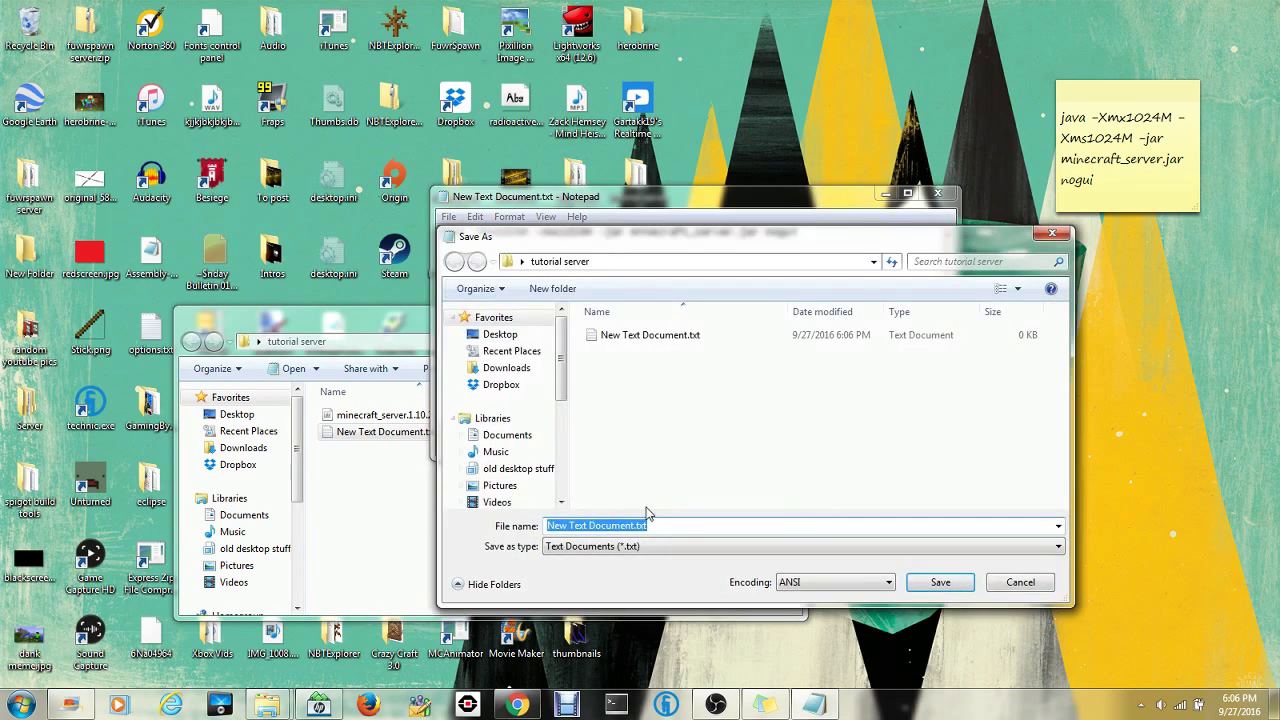
left_click(643, 561)
left_click(643, 574)
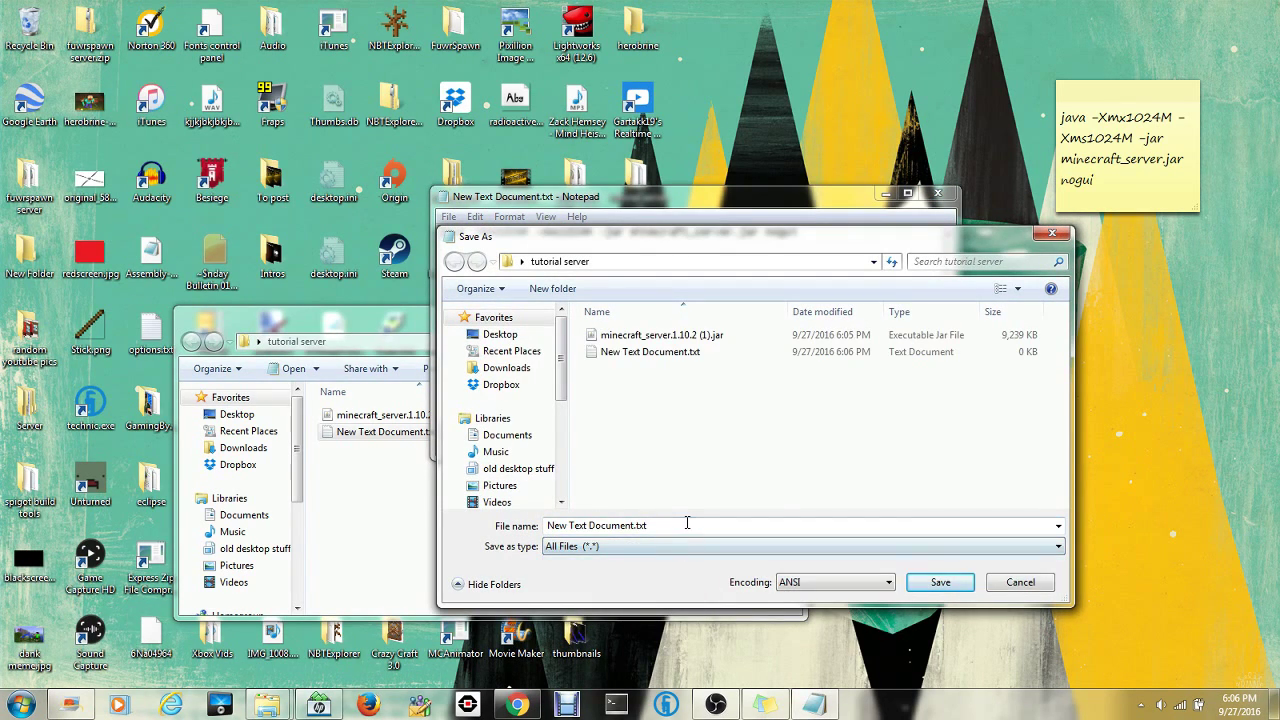
key("BackSpace")
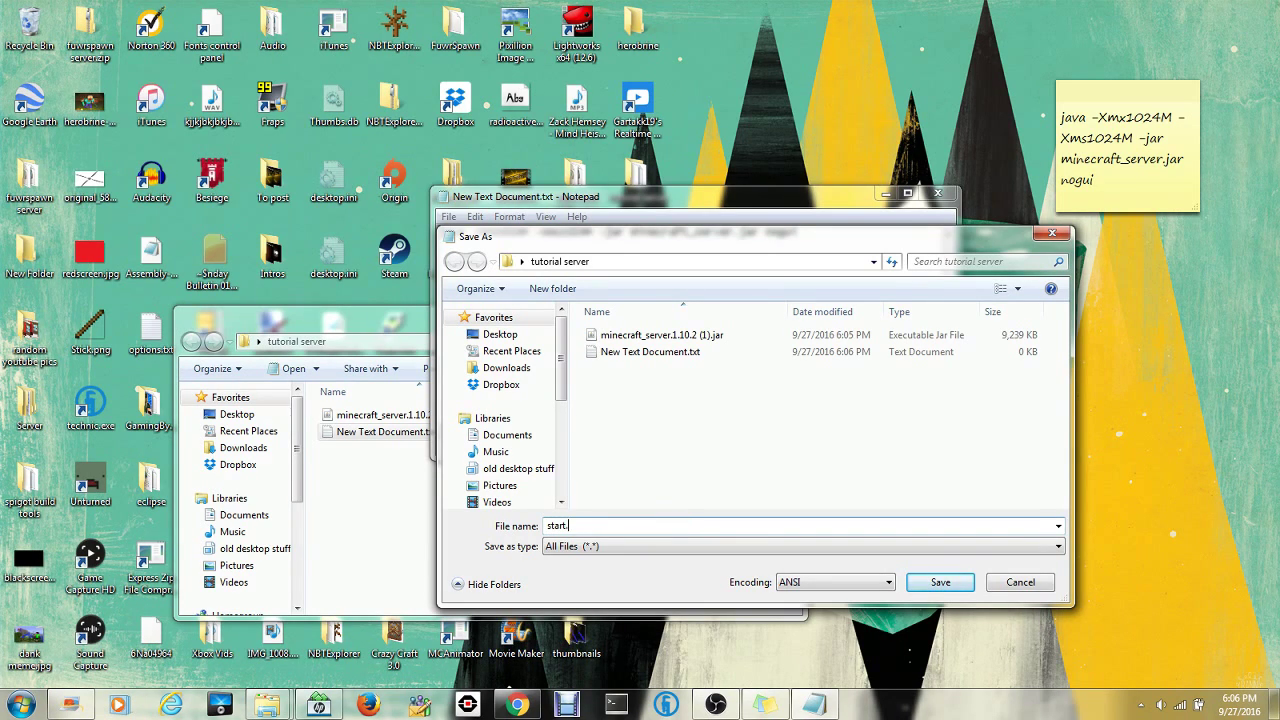
key("Return")
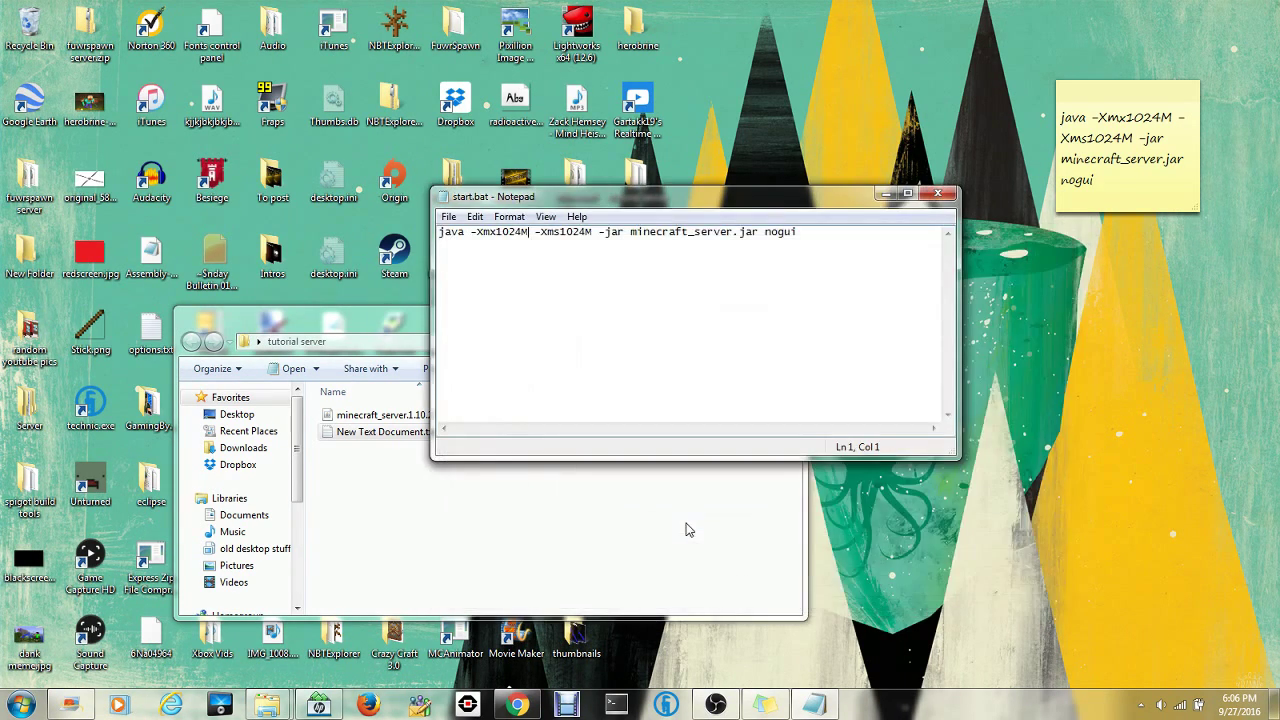
left_click(937, 193)
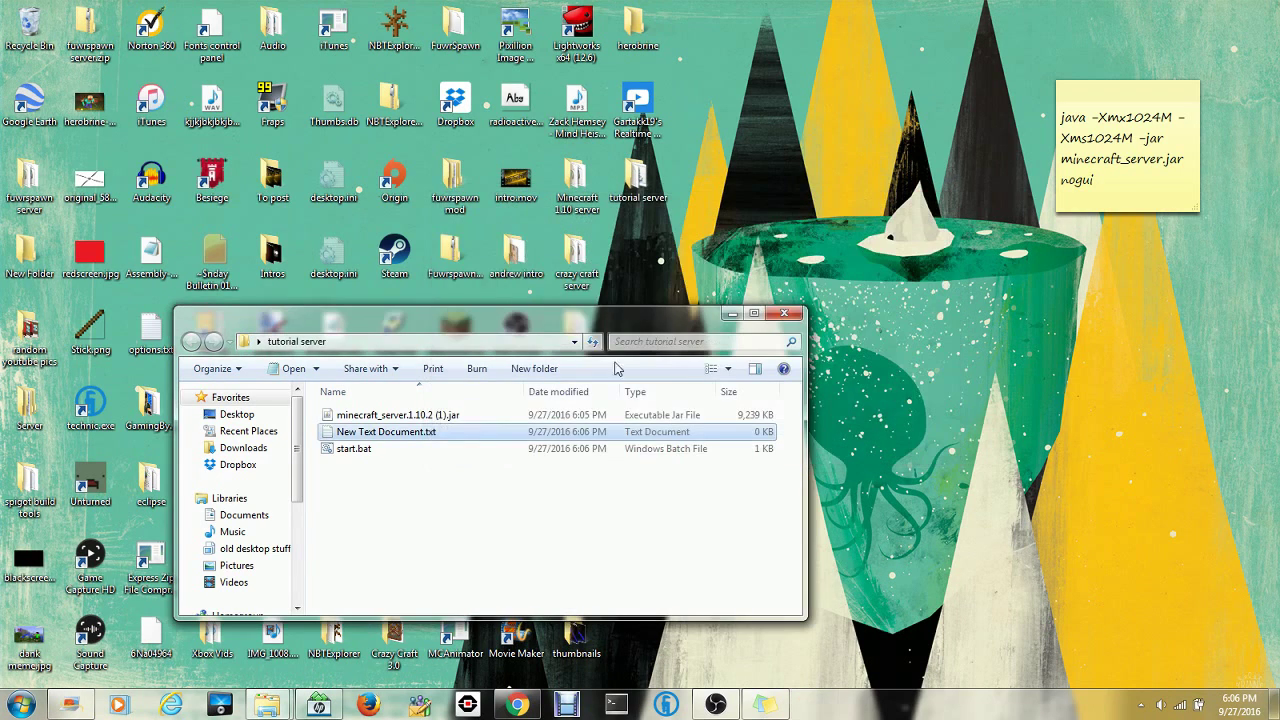
key("Delete")
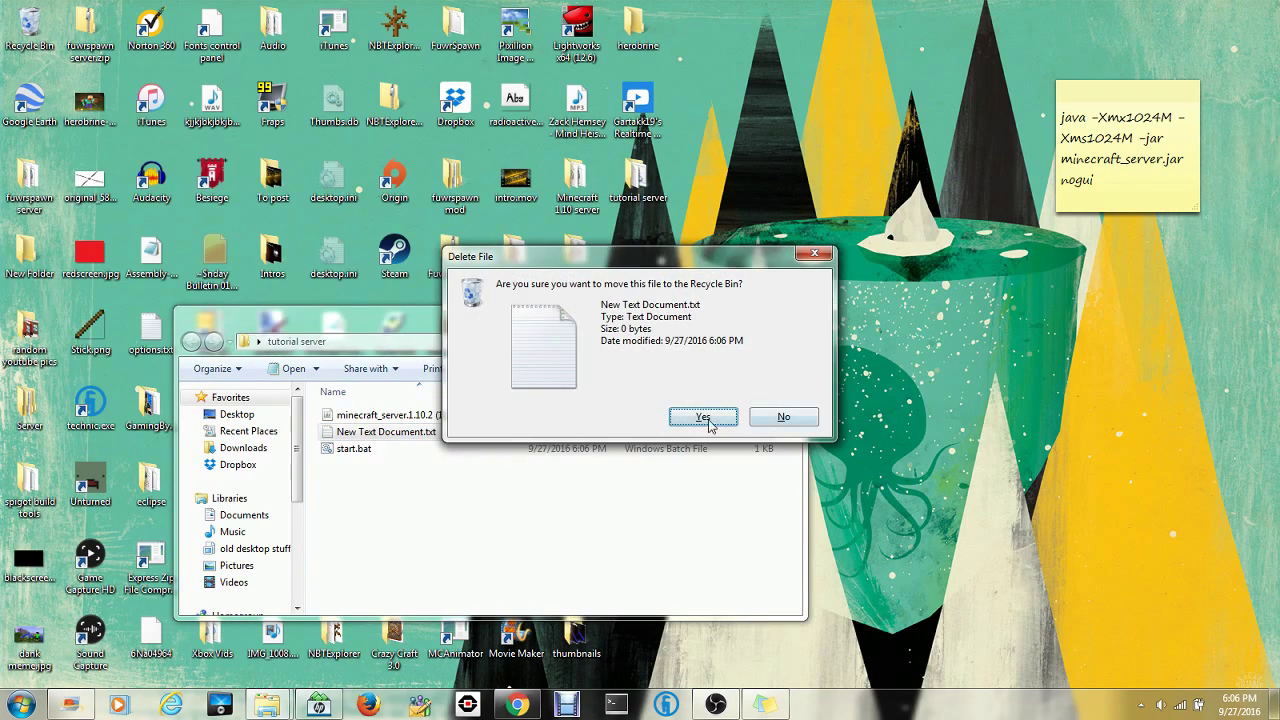
key("Return")
Step: Open start.bat for editing to check its launch command, and close it without changes
left_click(442, 437)
right_click(442, 437)
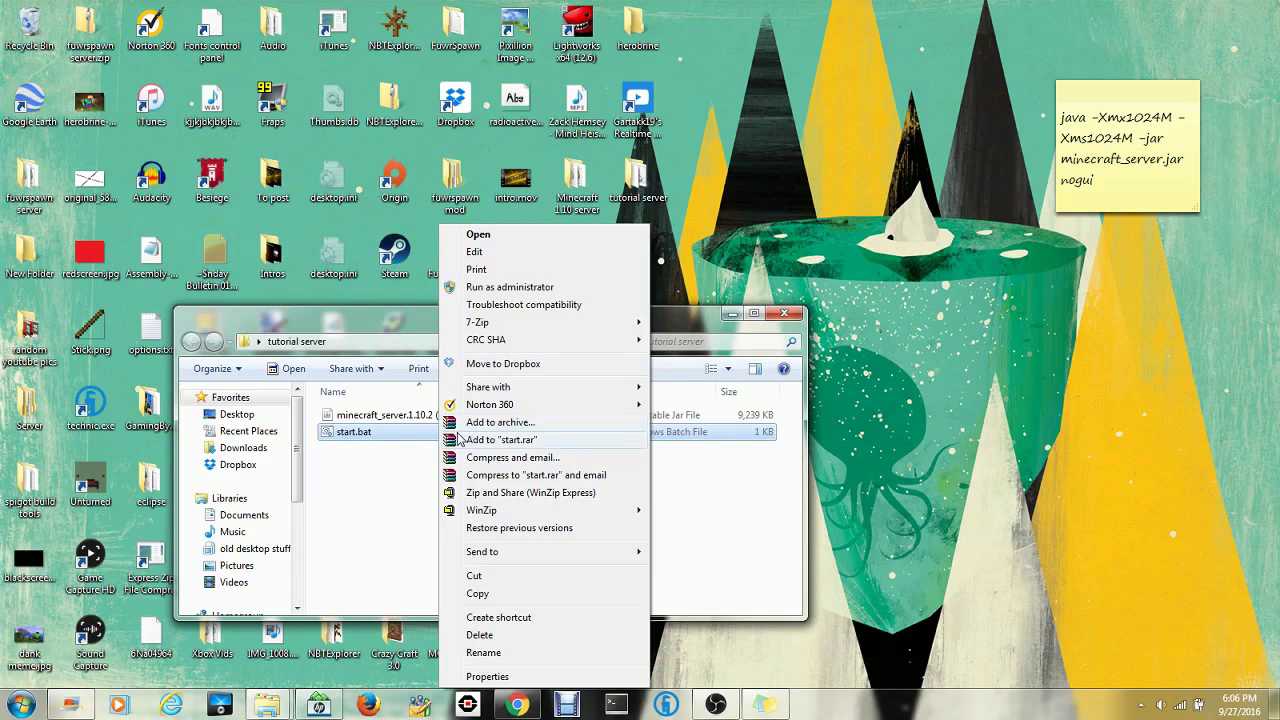
left_click(476, 251)
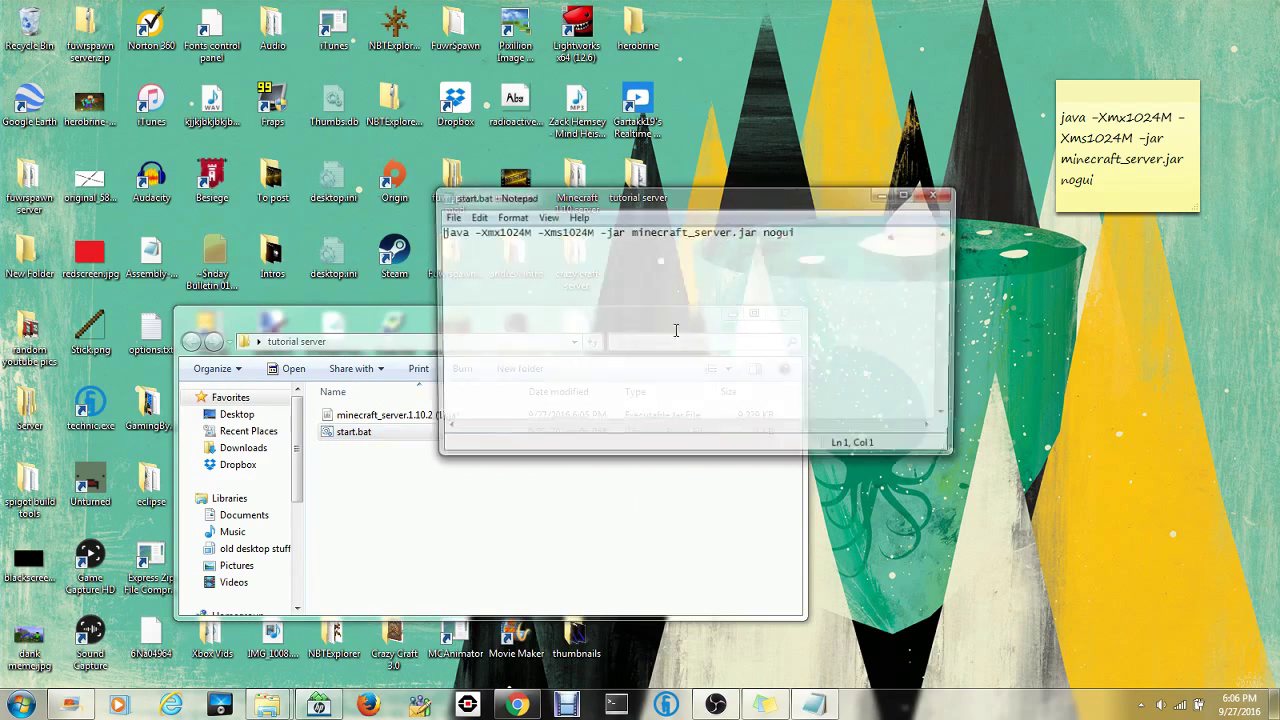
left_click(946, 194)
double_click(466, 434)
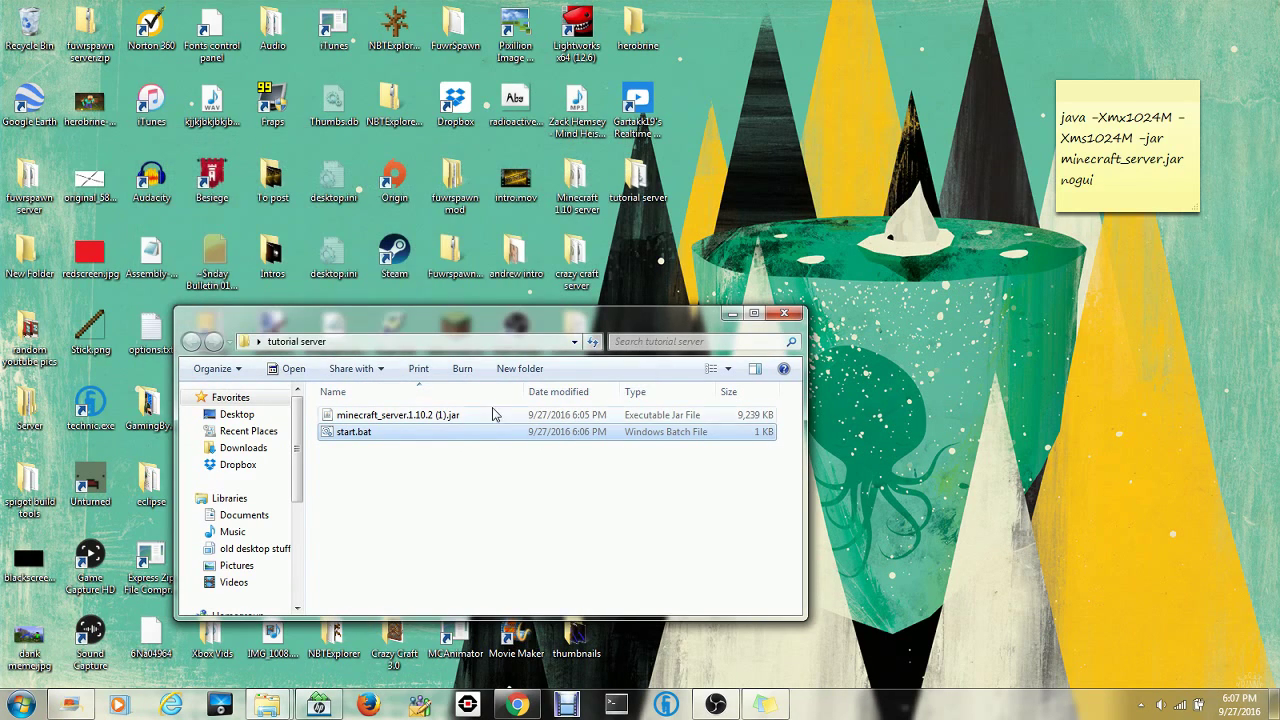
right_click(388, 431)
left_click(516, 252)
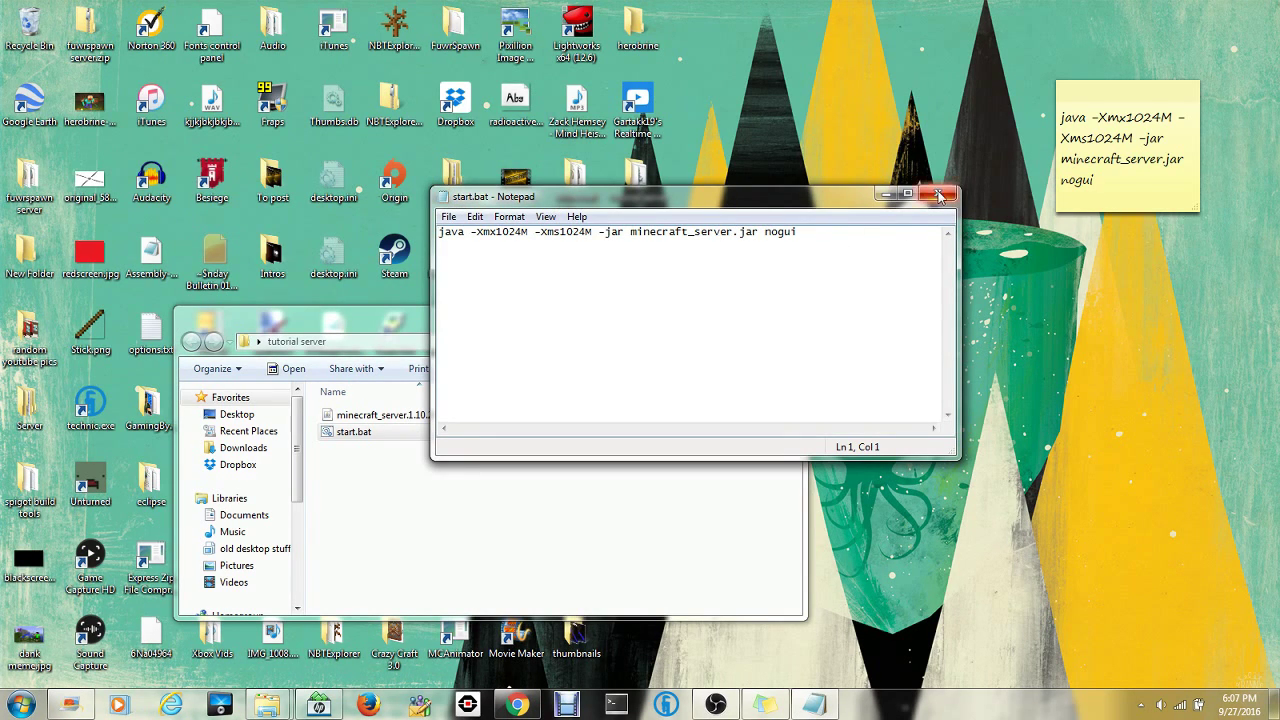
left_click(937, 193)
Step: Rename the downloaded server jar in the "tutorial server" folder to minecraft_server.jar
right_click(440, 420)
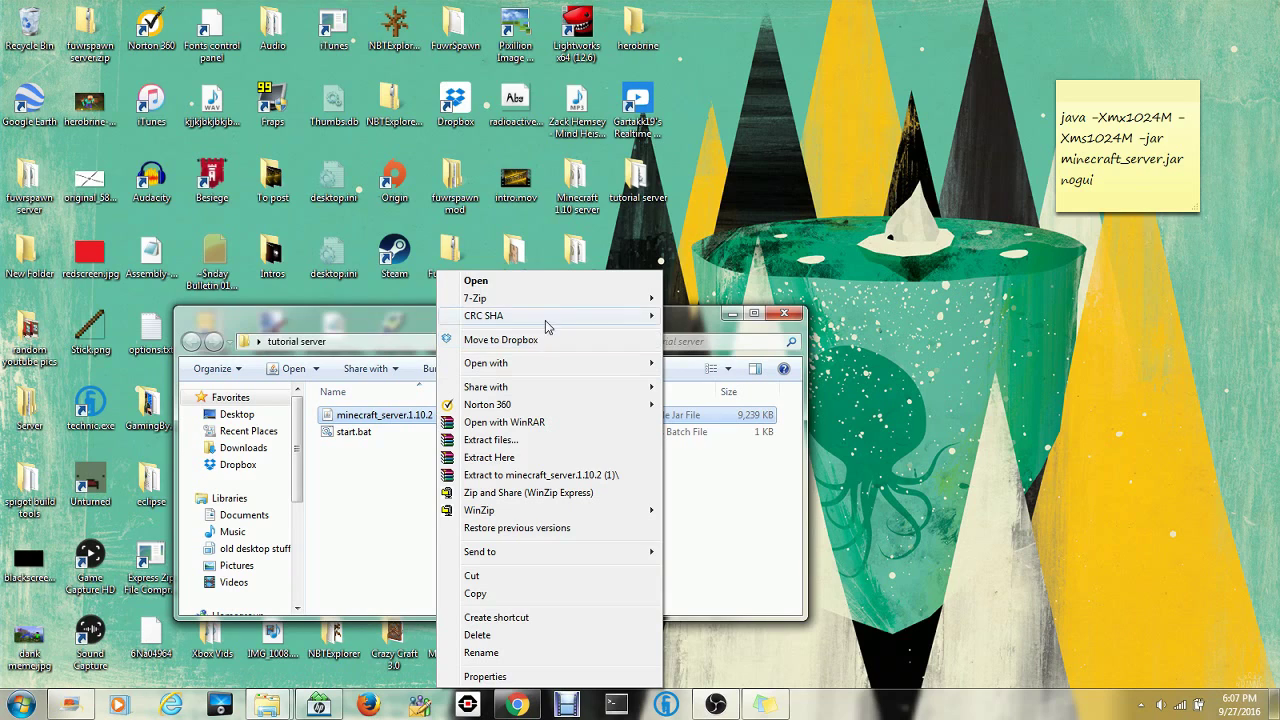
left_click(483, 652)
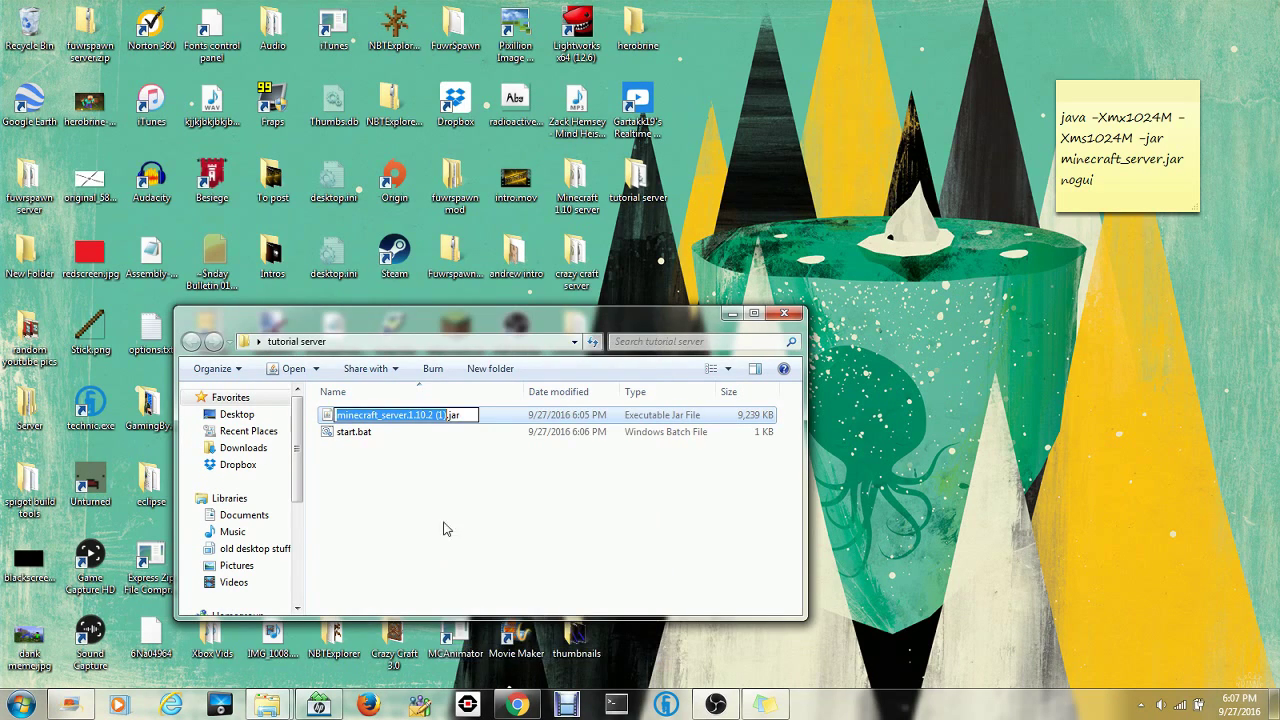
left_click(443, 414)
key("BackSpace")
key("BackSpace")
key("BackSpace")
key("BackSpace")
key("BackSpace")
key("BackSpace")
key("BackSpace")
key("BackSpace")
key("BackSpace")
key("BackSpace")
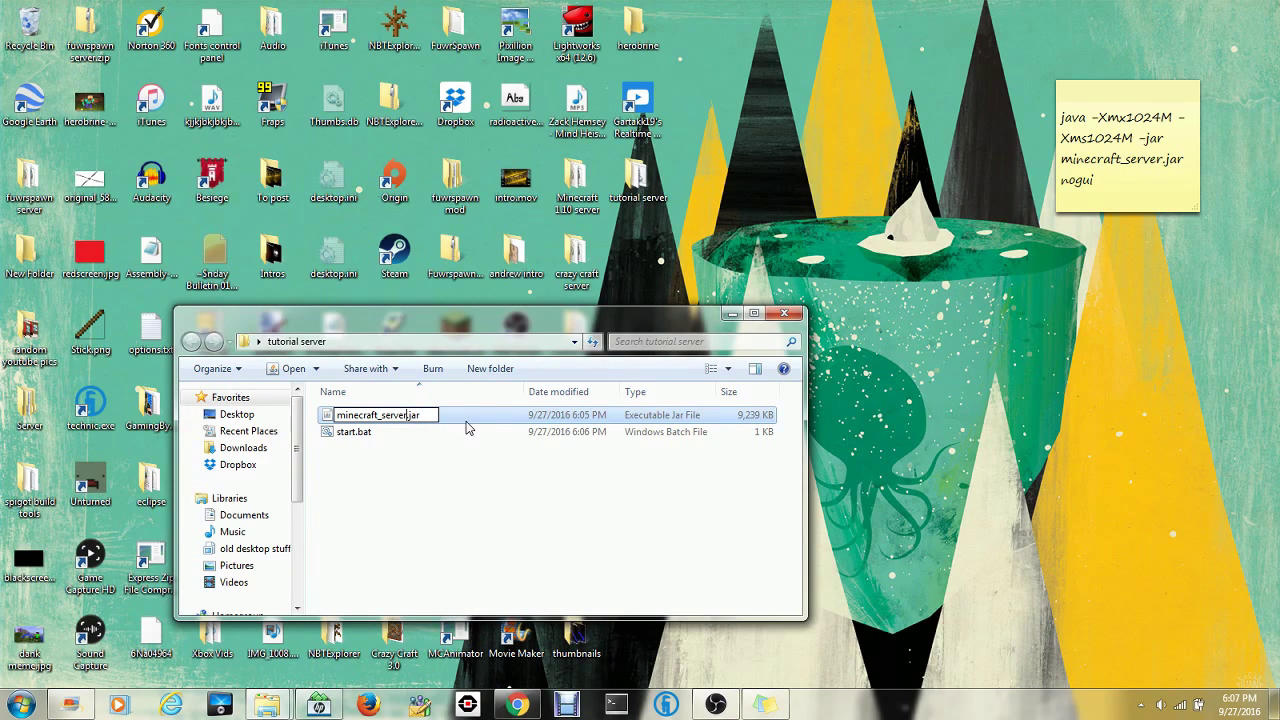
key("Return")
Step: Run start.bat to generate the server files, and set eula=true in the generated eula.txt, saving the file
left_click(352, 438)
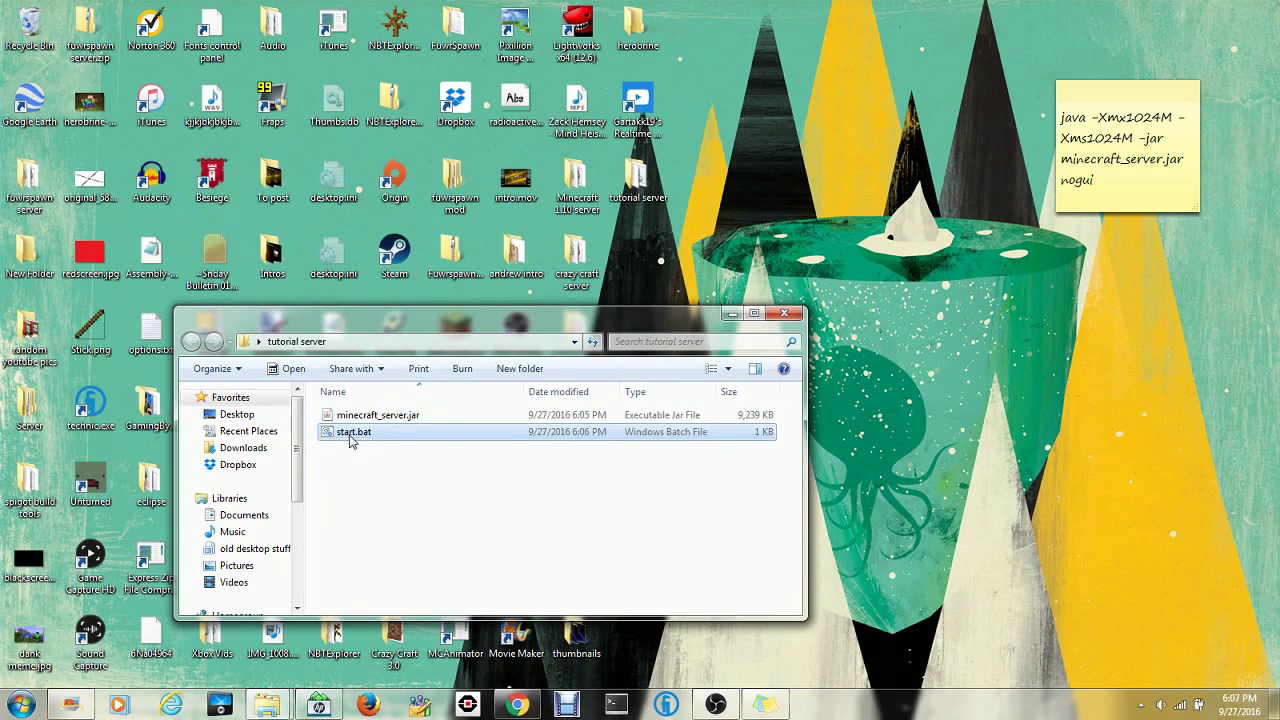
double_click(352, 440)
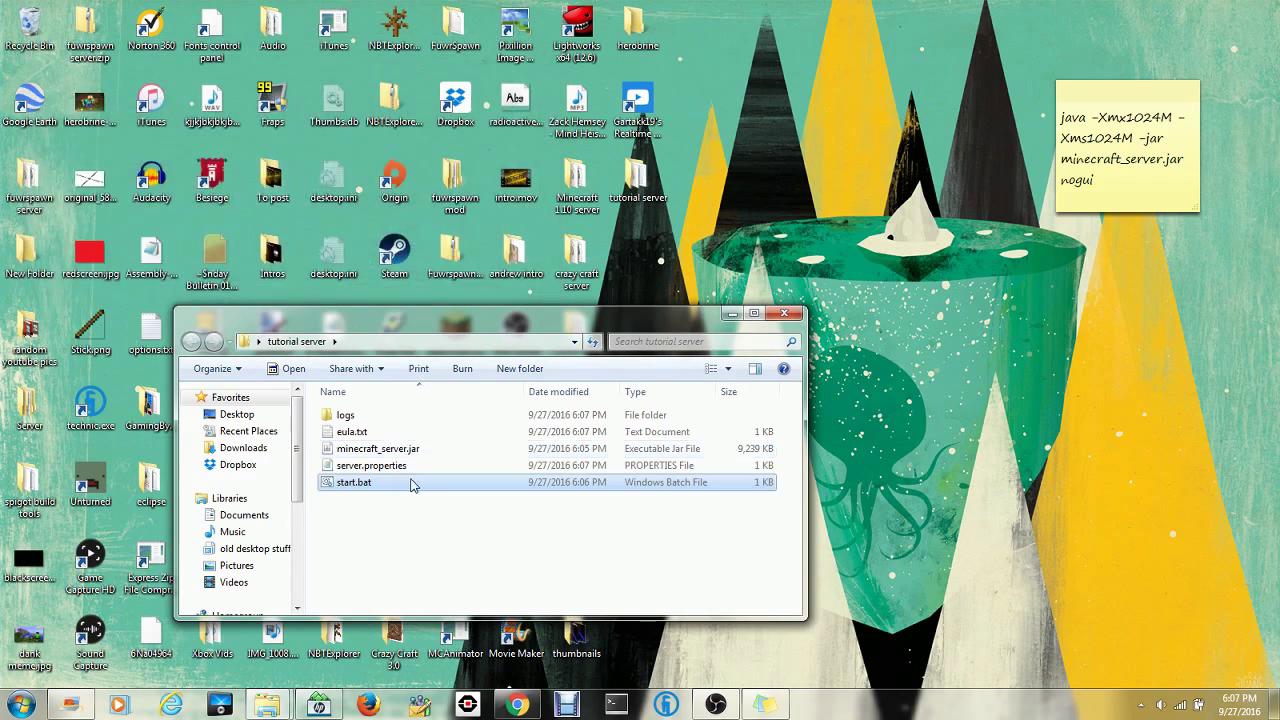
double_click(412, 434)
left_click(582, 252)
key("BackSpace")
key("BackSpace")
key("BackSpace")
key("BackSpace")
key("BackSpace")
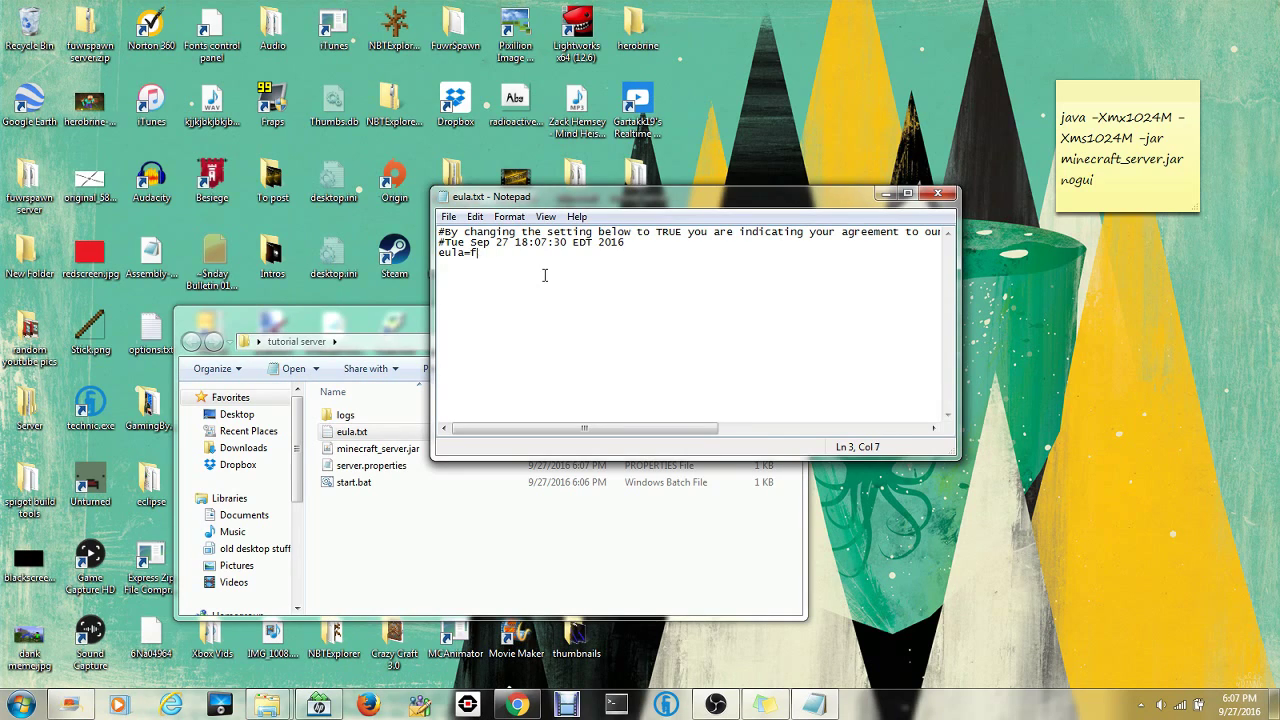
type("true.")
left_click(937, 193)
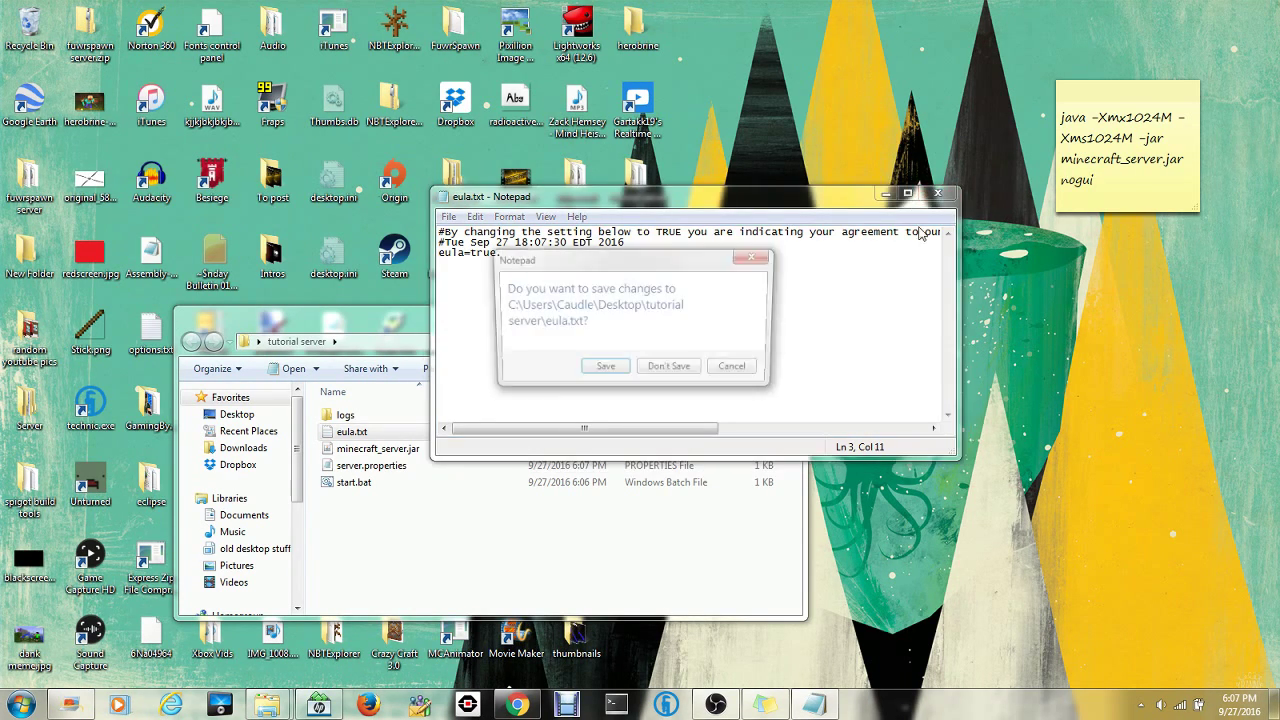
left_click(758, 260)
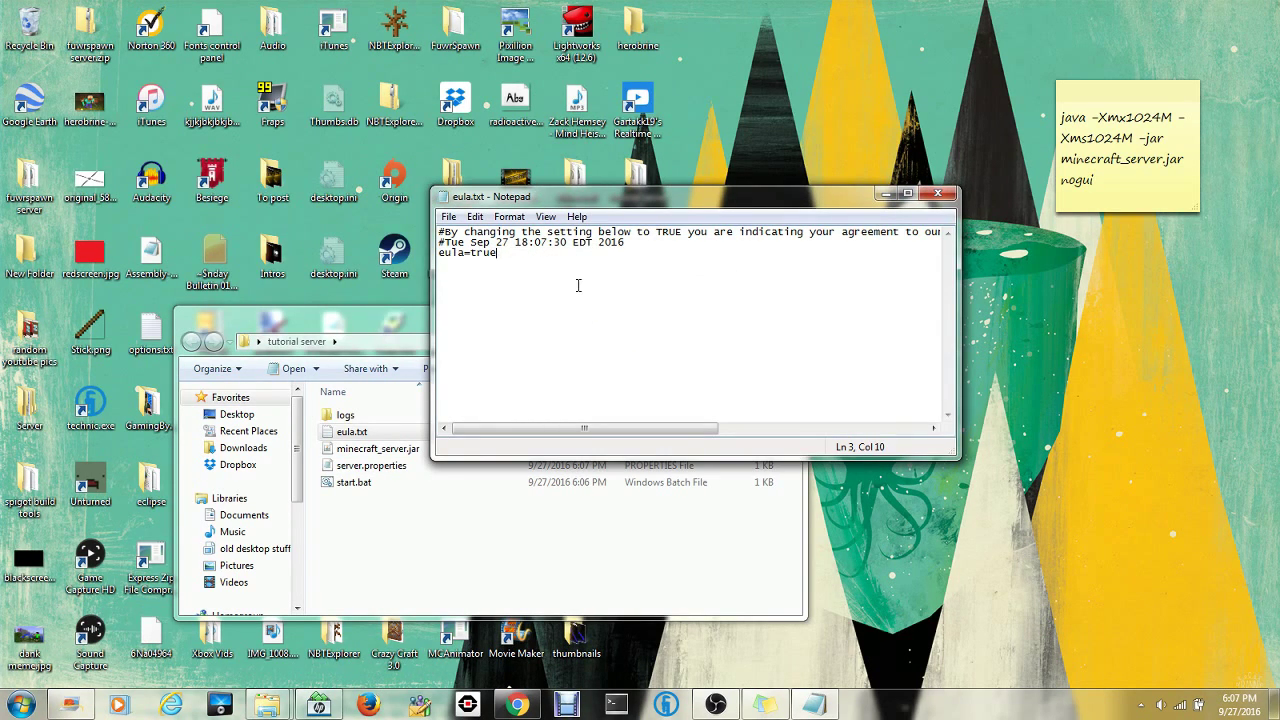
left_click(937, 193)
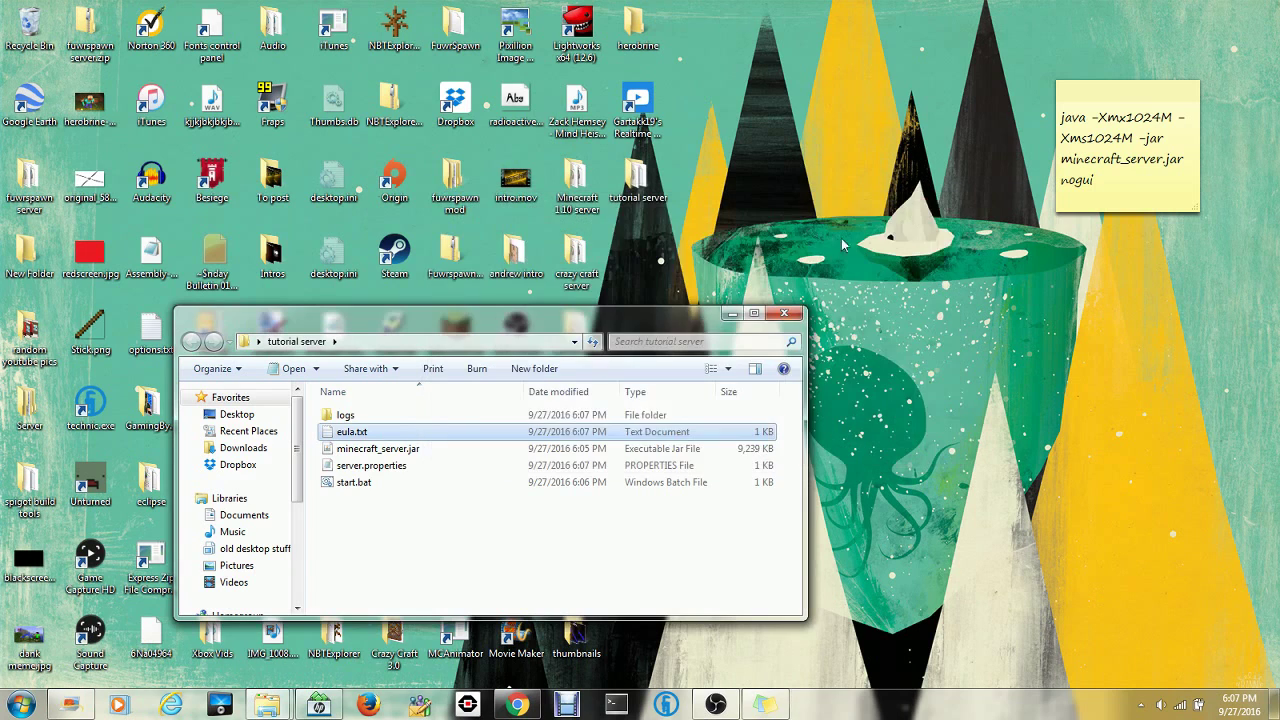
Step: Run start.bat again to generate the world and remaining server files, and close the server console
double_click(420, 486)
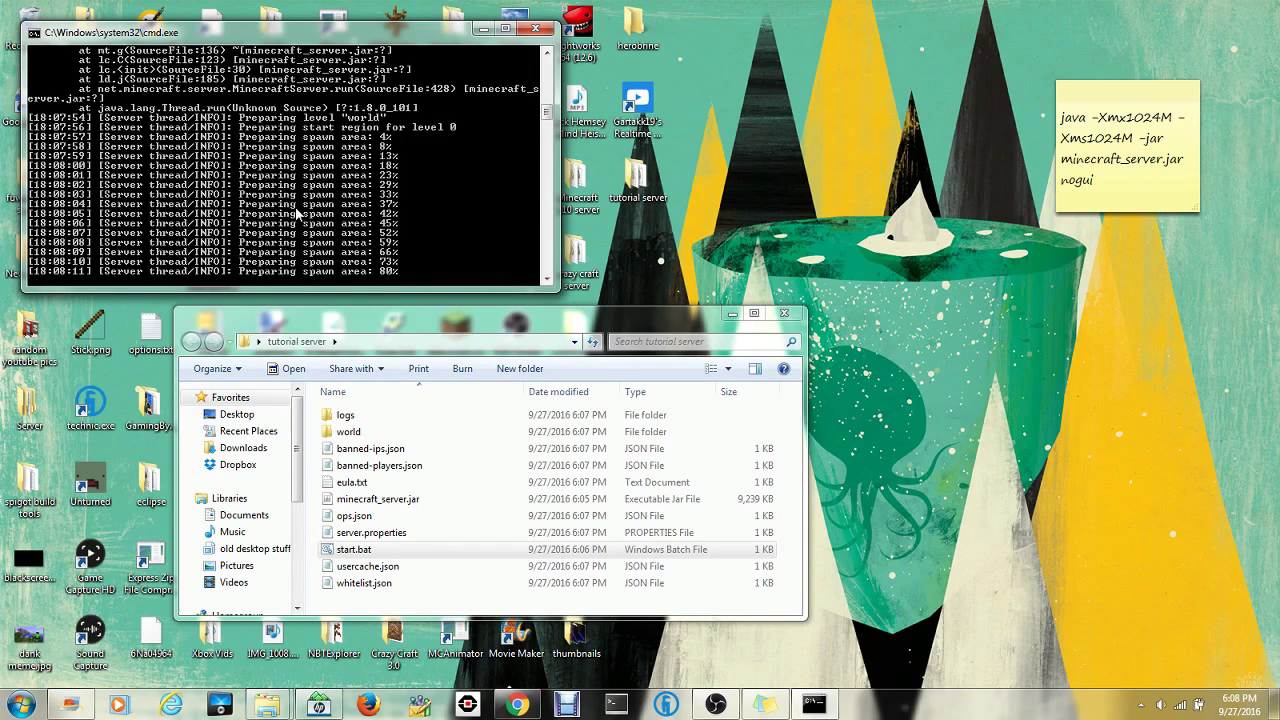
left_click(537, 26)
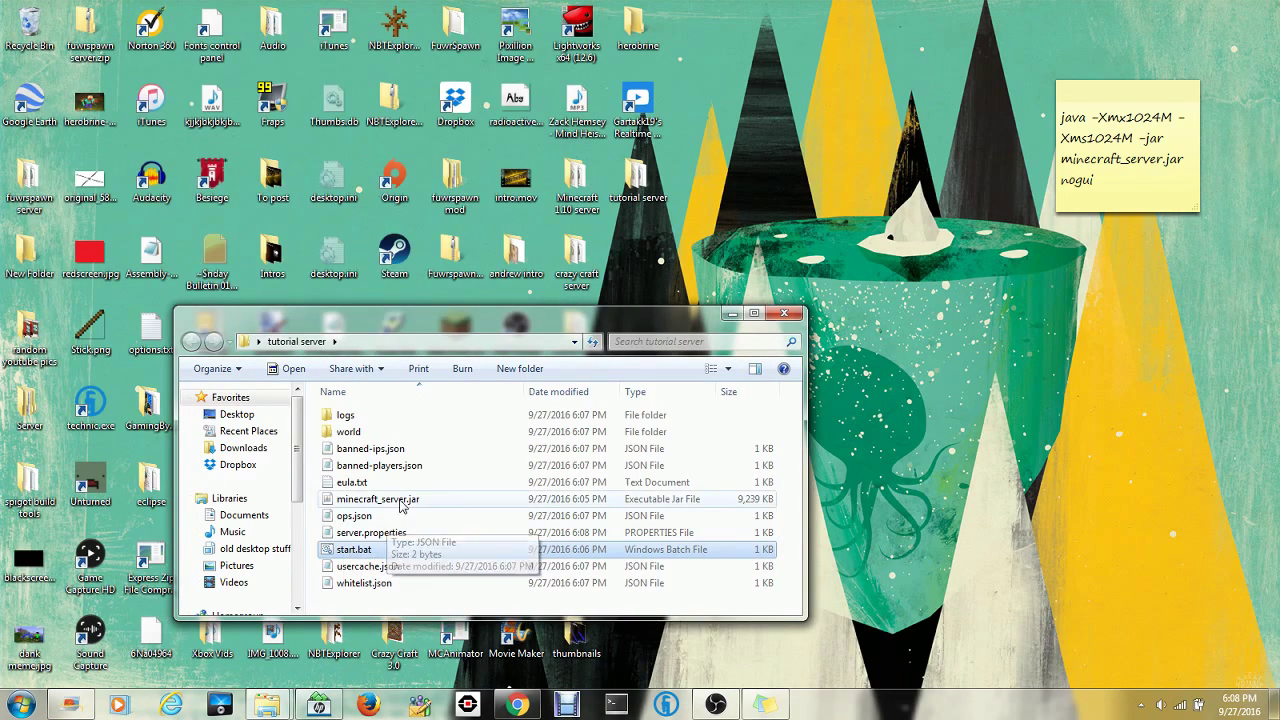
Step: Open server.properties and set server-port to 21161
double_click(388, 536)
left_click(561, 327)
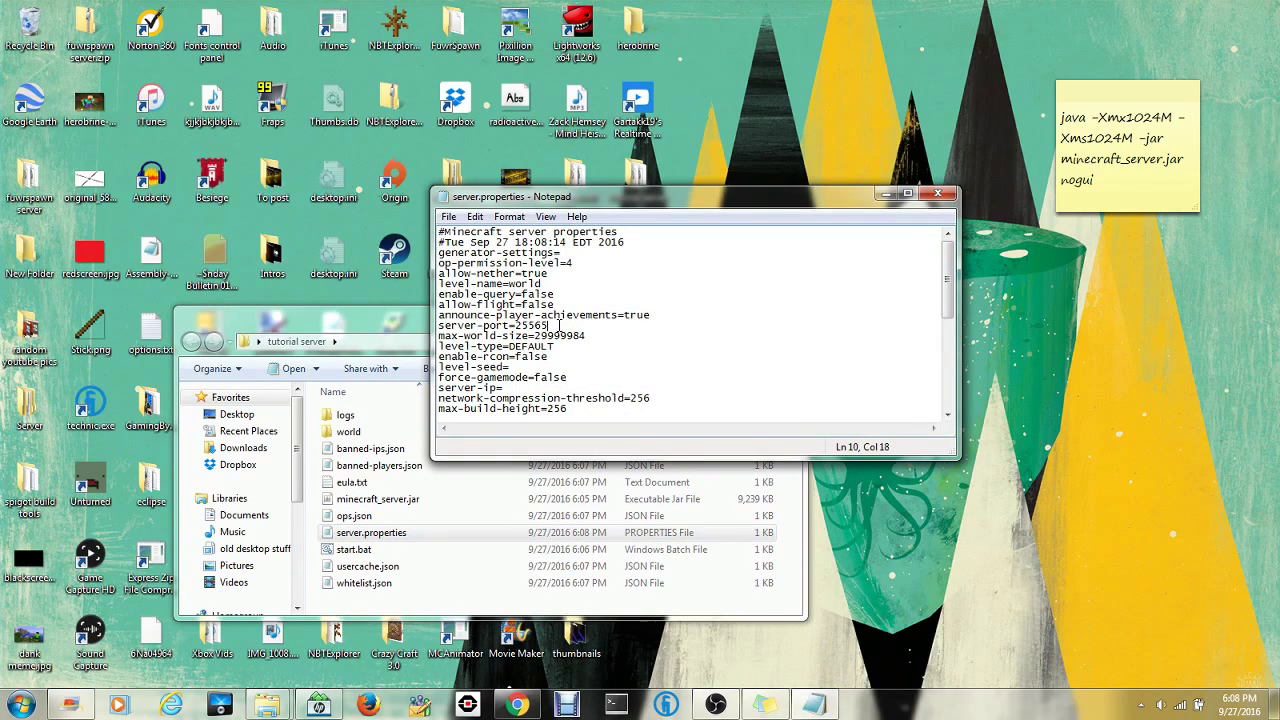
key("BackSpace")
key("BackSpace")
key("BackSpace")
key("BackSpace")
key("BackSpace")
type("2111")
key("BackSpace")
type("61")
Step: Change the motd value at the end of server.properties to "tutorial server"
key("ctrl+Home")
scroll(561, 327, "down", 5)
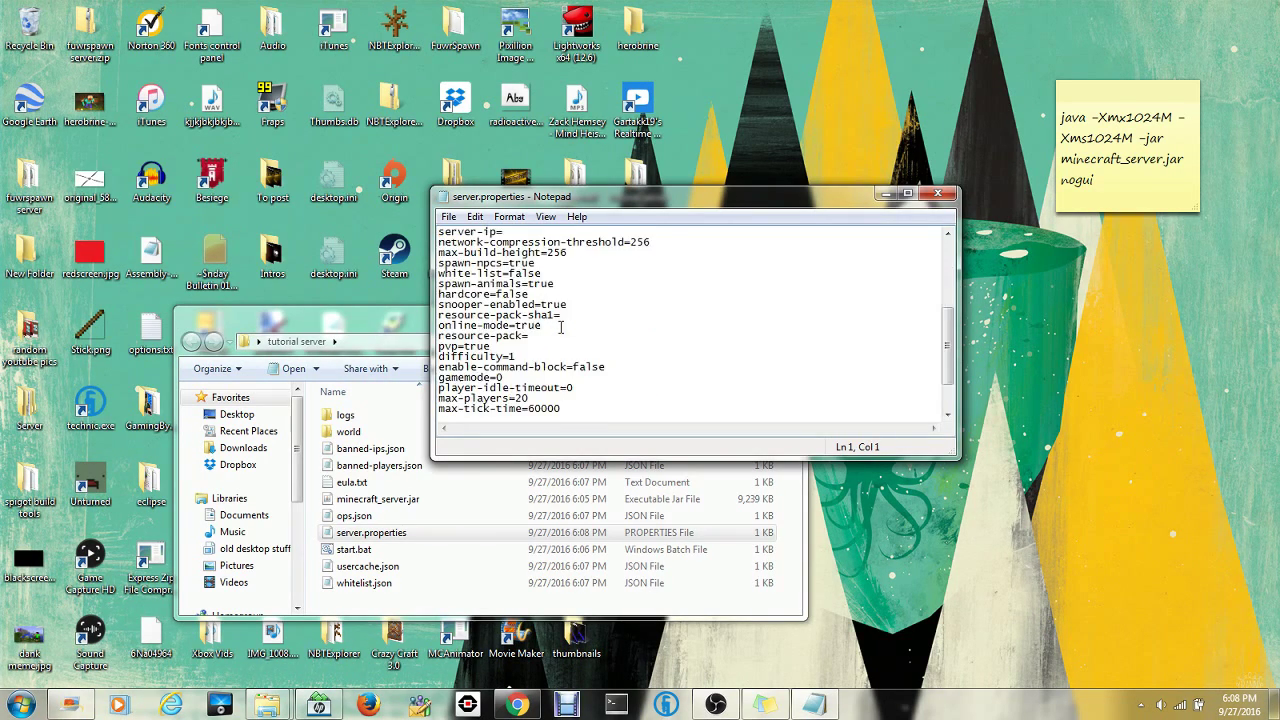
left_click(521, 232)
scroll(565, 288, "down", 2)
scroll(596, 375, "up", 5)
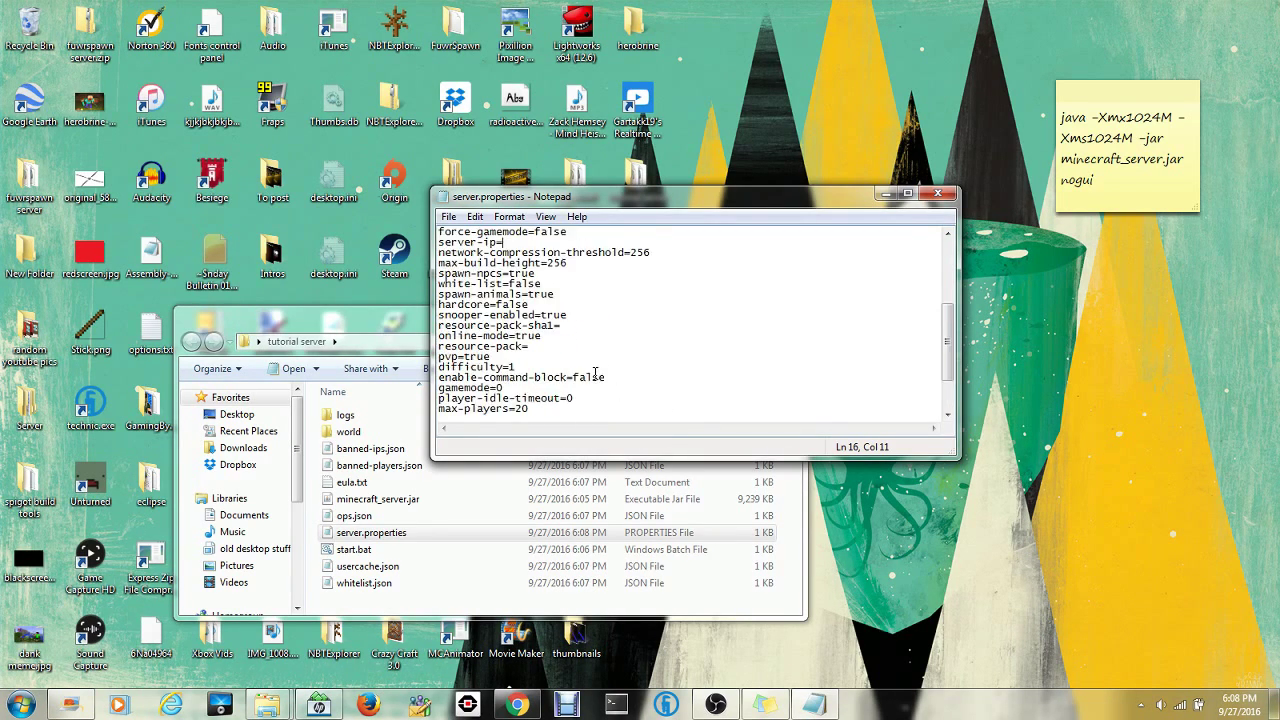
scroll(593, 373, "down", 5)
left_click(596, 397)
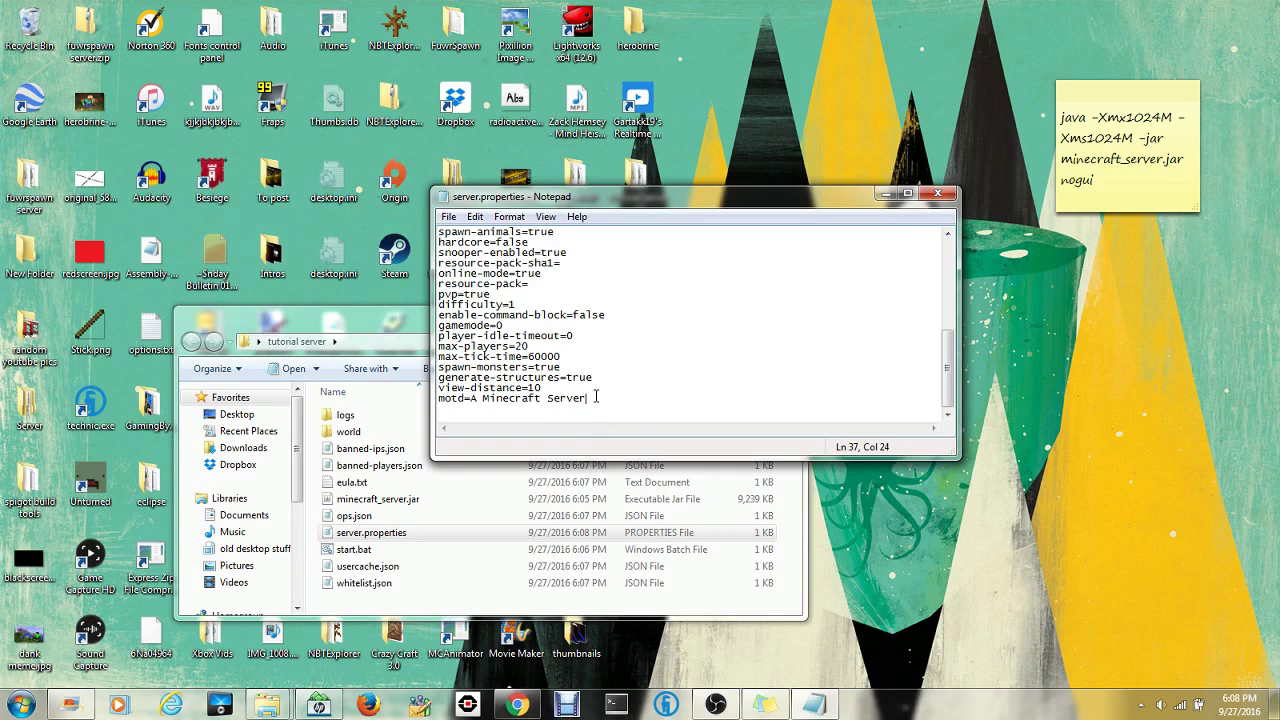
key("BackSpace")
key("BackSpace")
key("BackSpace")
key("BackSpace")
key("BackSpace")
key("BackSpace")
key("BackSpace")
key("BackSpace")
key("BackSpace")
key("BackSpace")
key("BackSpace")
key("BackSpace")
key("BackSpace")
key("BackSpace")
key("BackSpace")
key("BackSpace")
key("BackSpace")
key("BackSpace")
type("tutor")
key("BackSpace")
key("BackSpace")
type("orial server")
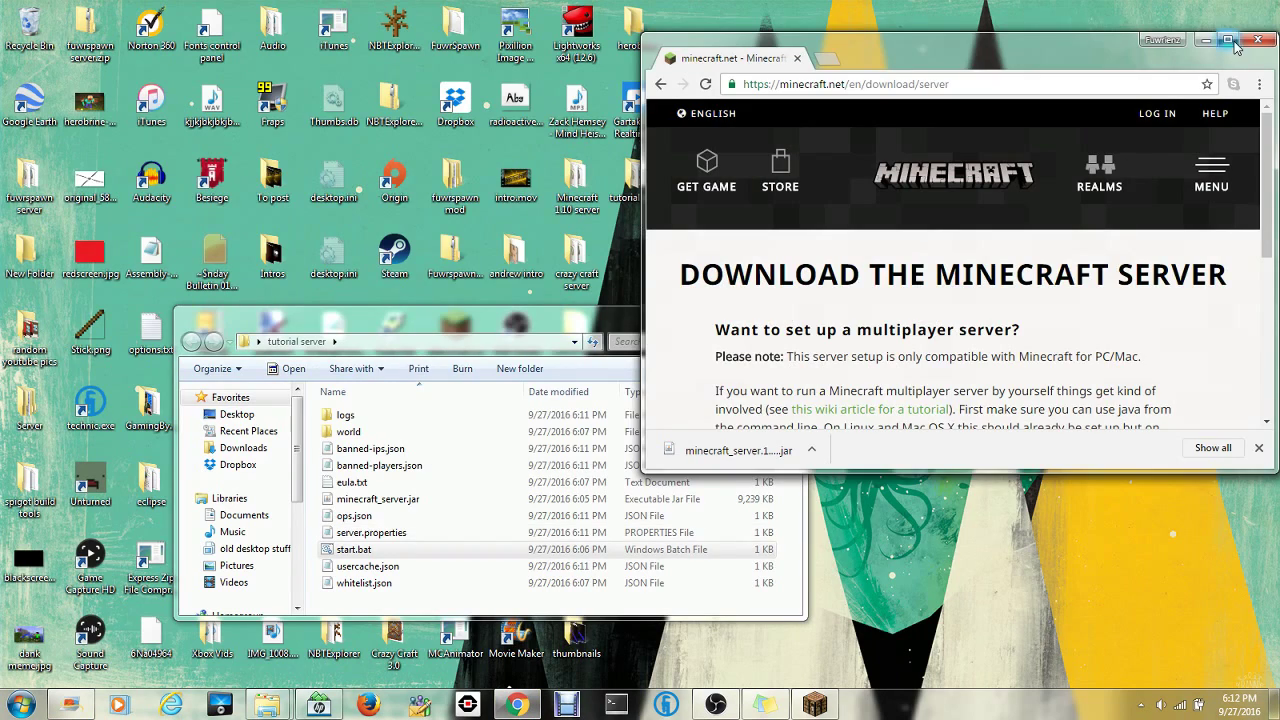
Step: Switch to Chrome, maximize it, and open the router's setup page at 192.168.1.1 in a new tab
left_click(1234, 44)
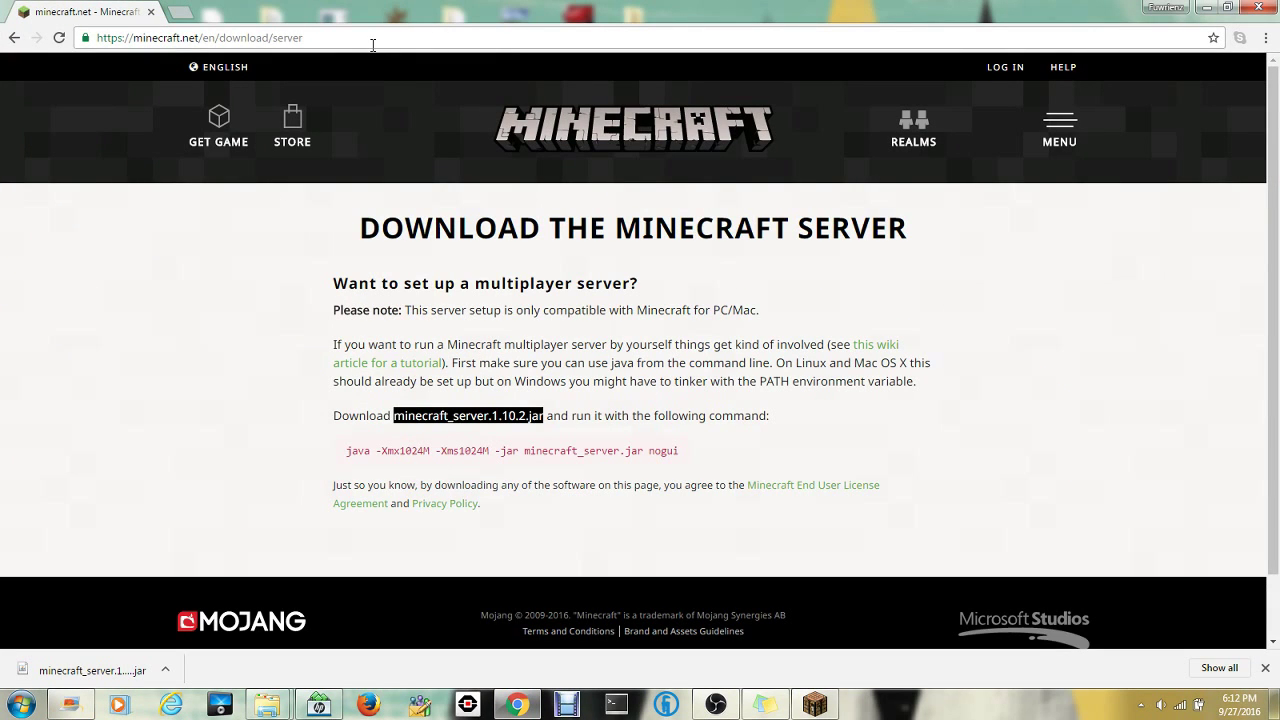
left_click(181, 14)
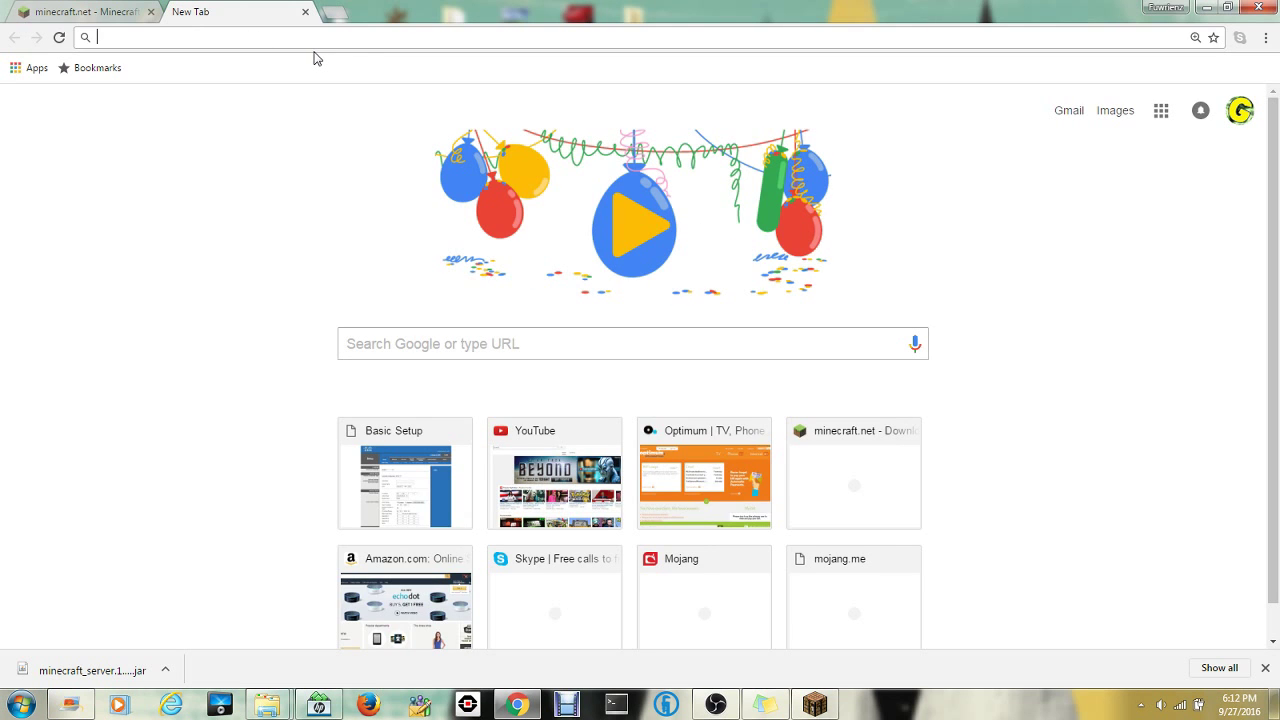
type("192.")
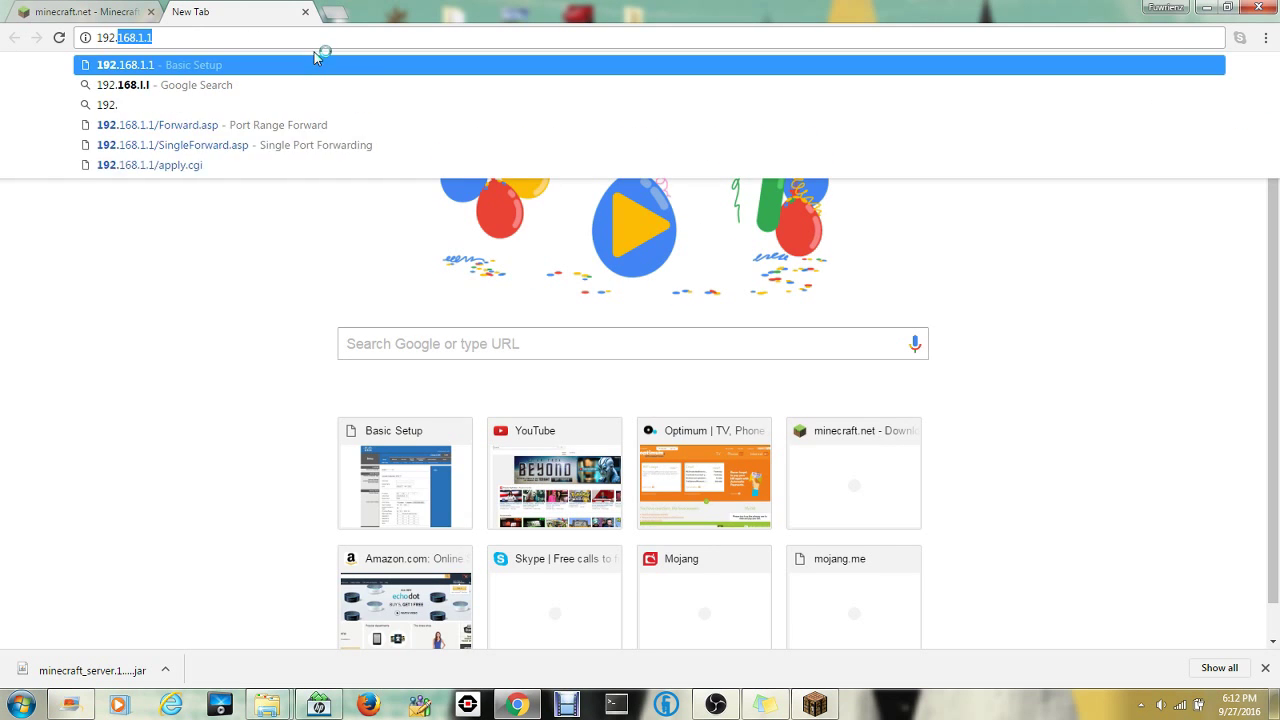
type("168.1.1")
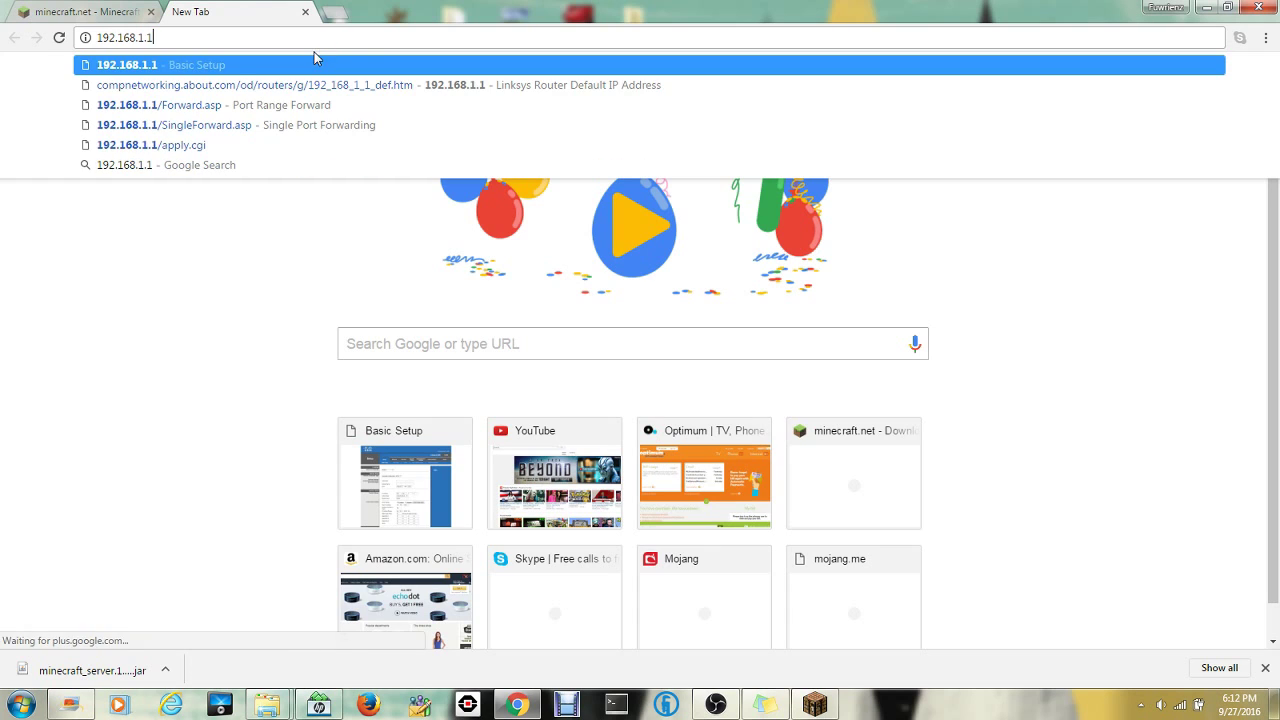
key("Return")
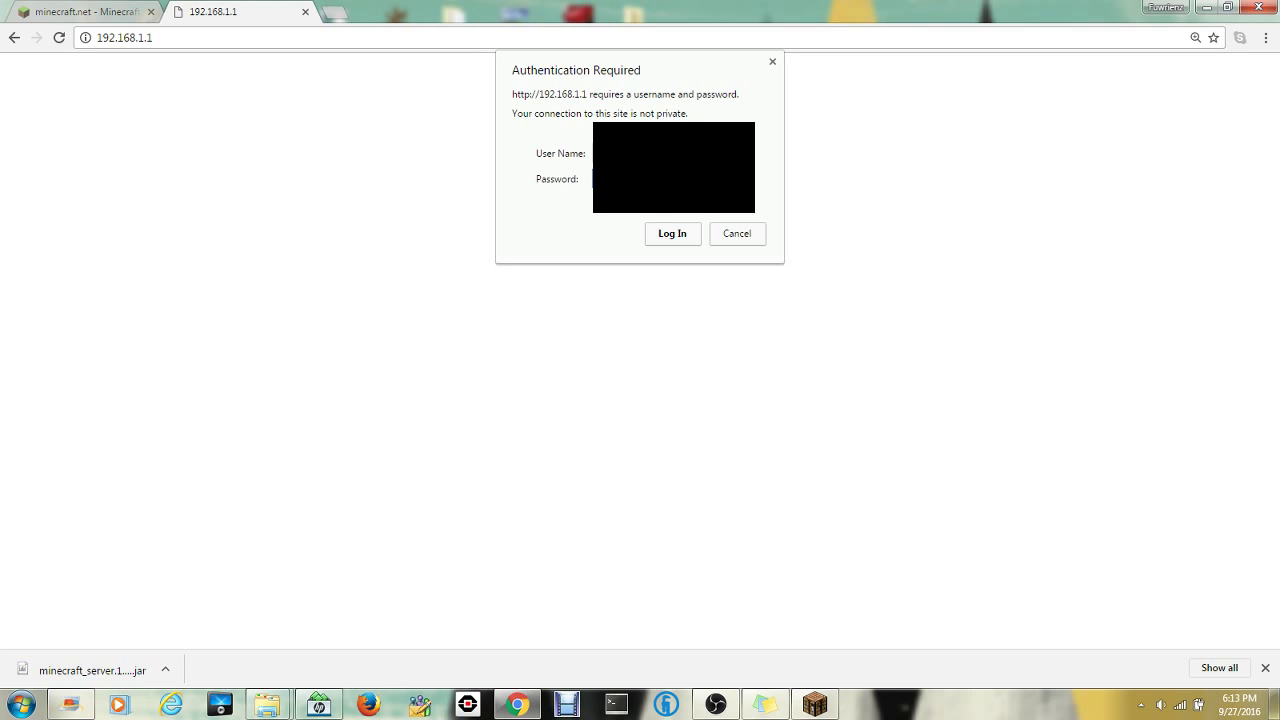
Step: Log in to the router with the credentials already filled in and open the Port Range Forwarding page under Applications & Gaming
left_click(679, 244)
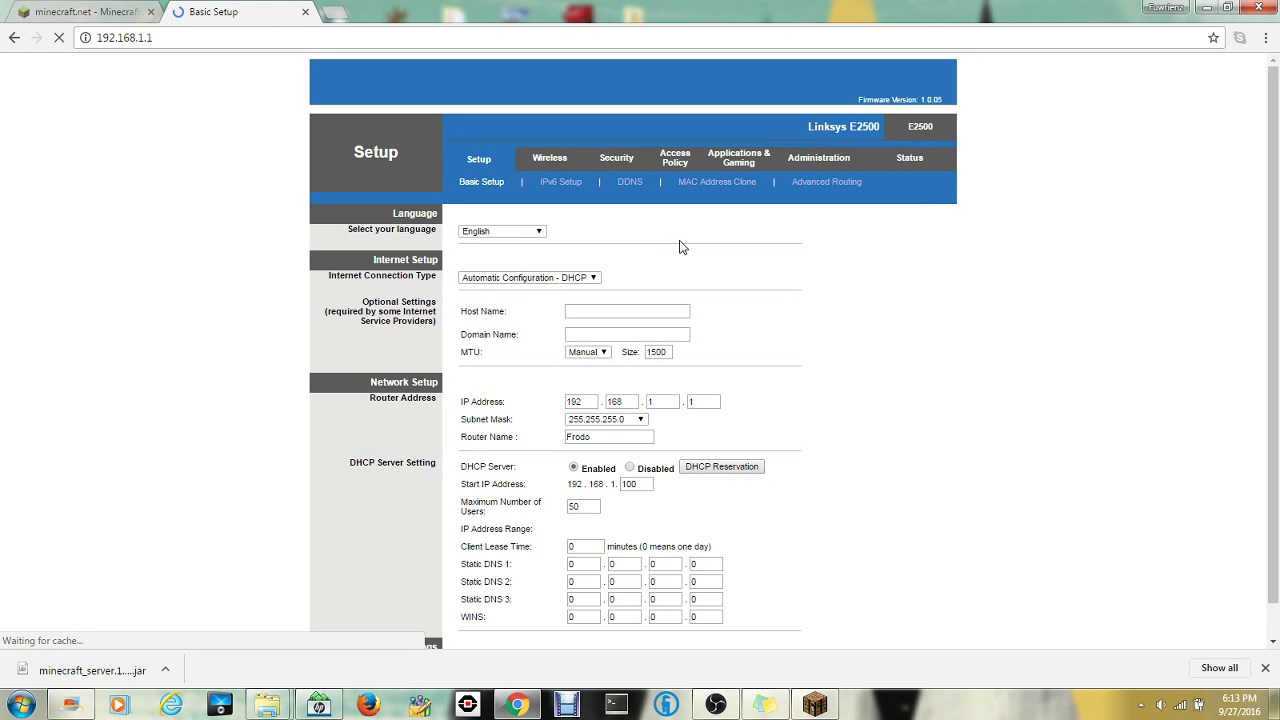
left_click(747, 162)
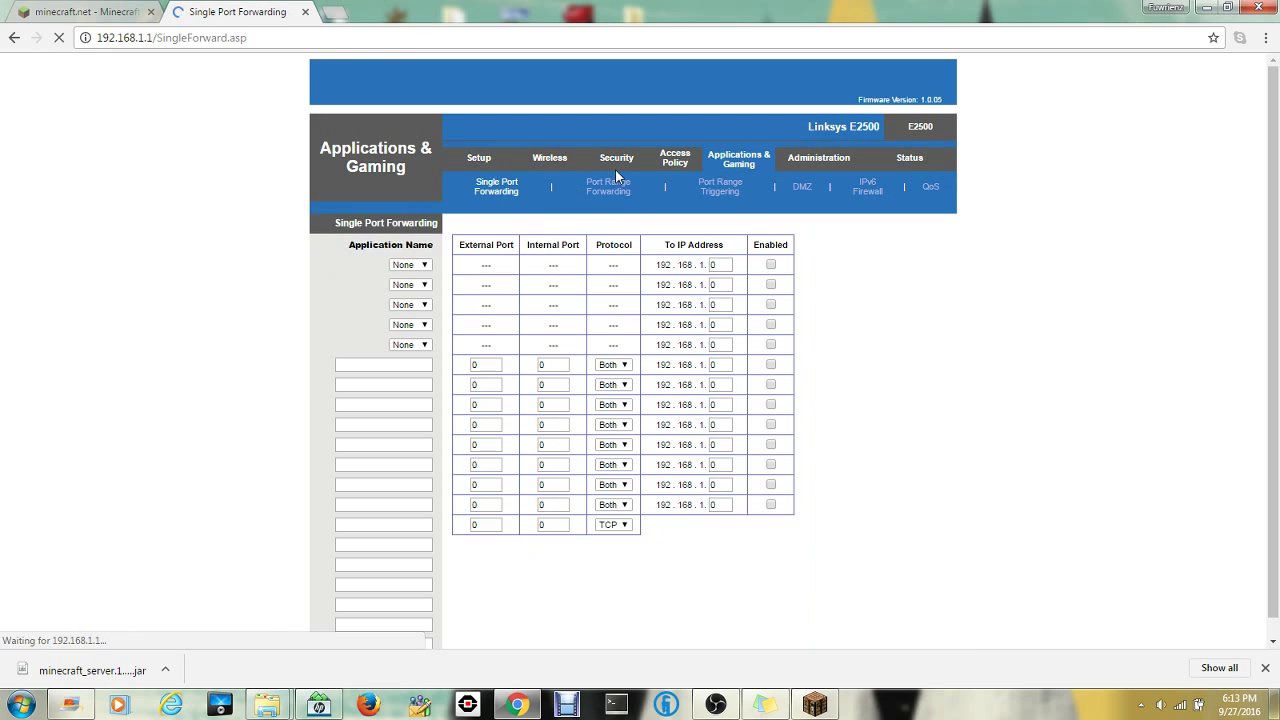
left_click(600, 188)
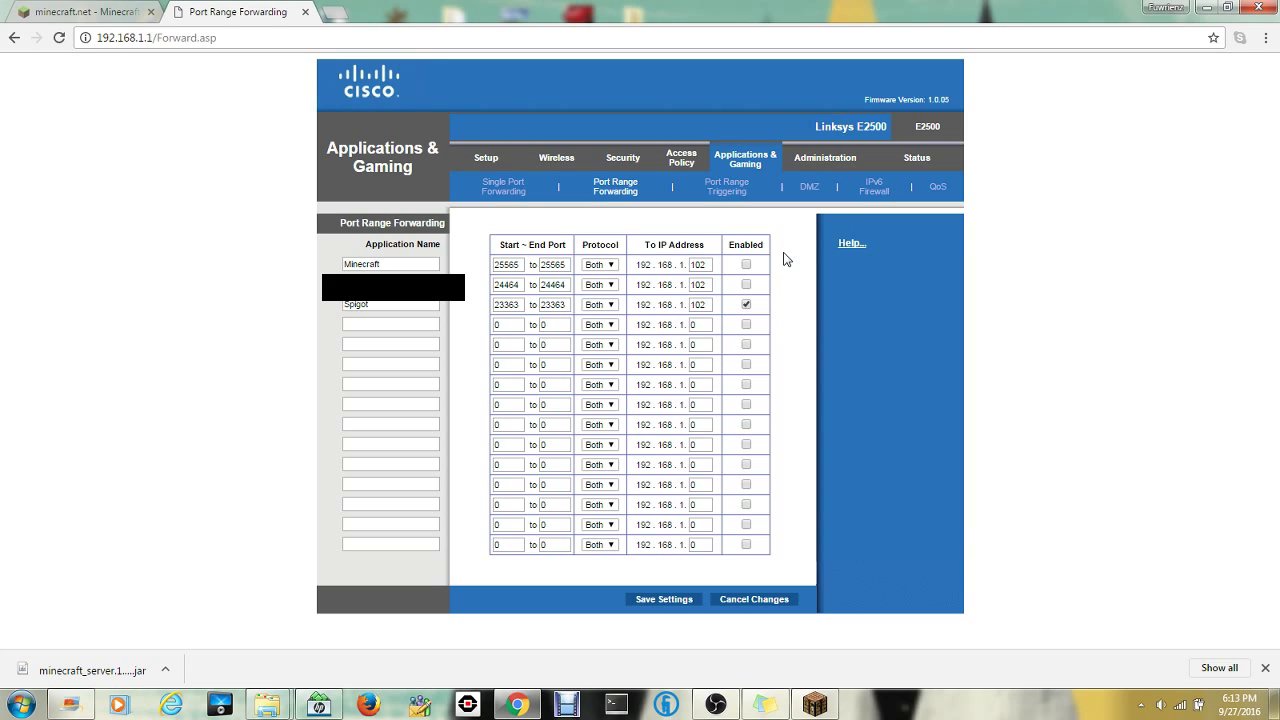
Step: Fill in the first empty port forwarding row with the application name "tutorial server" and the port range 21161 to 21161
left_click(408, 321)
type("tutorial server")
left_click(509, 325)
key("BackSpace")
type("21161")
left_click(557, 325)
key("BackSpace")
type("2116")
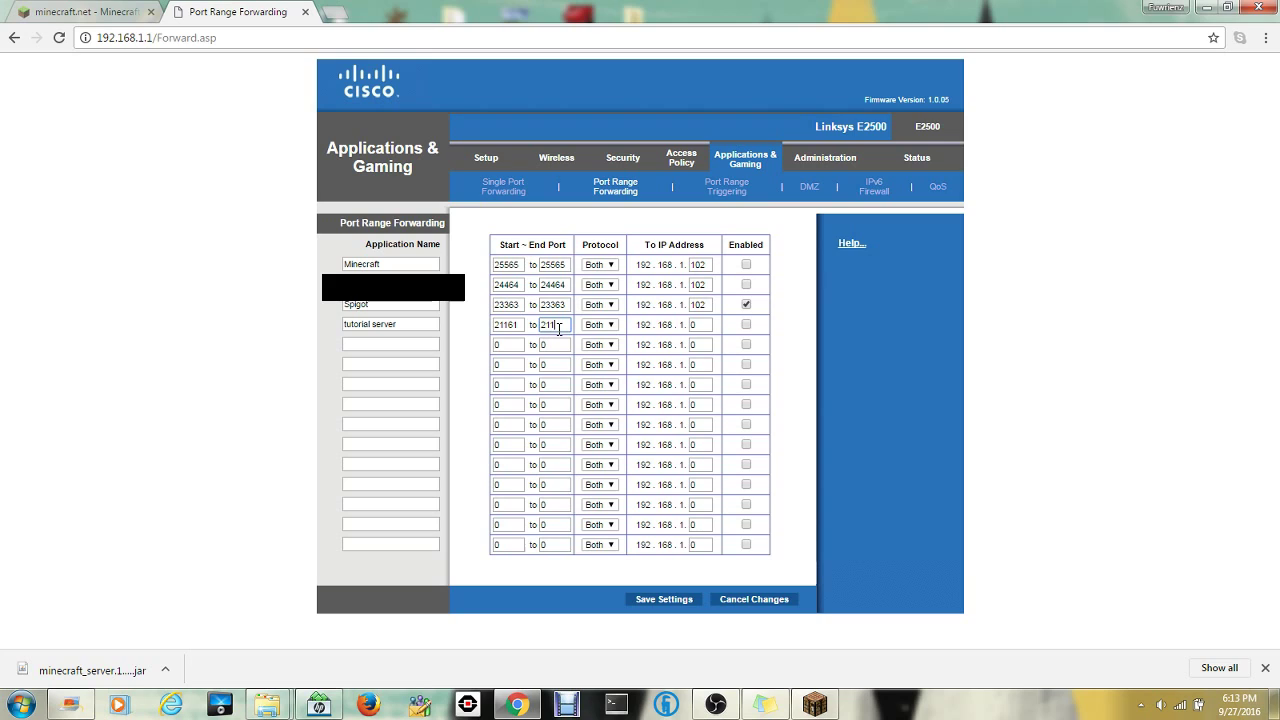
type("1")
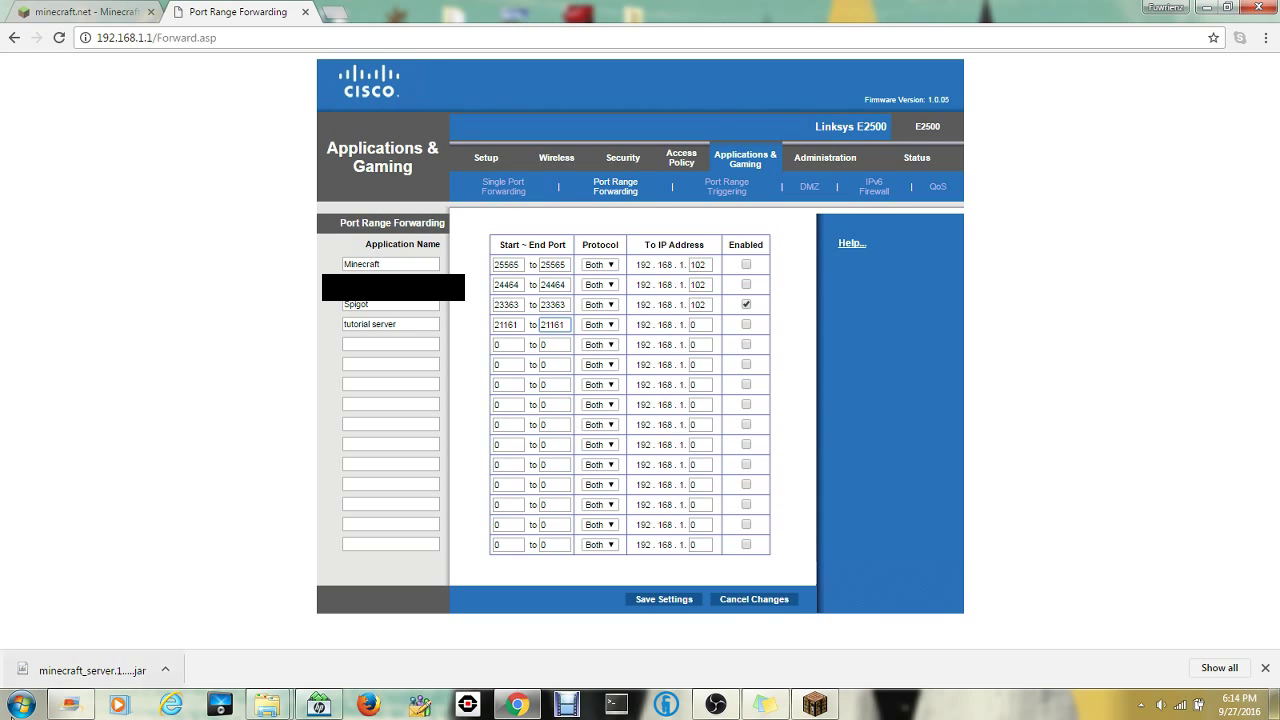
Step: Run ipconfig in a Command Prompt window, find the computer's IPv4 address in the output, and minimize the window
left_click(10, 708)
left_click(668, 320)
left_click(29, 697)
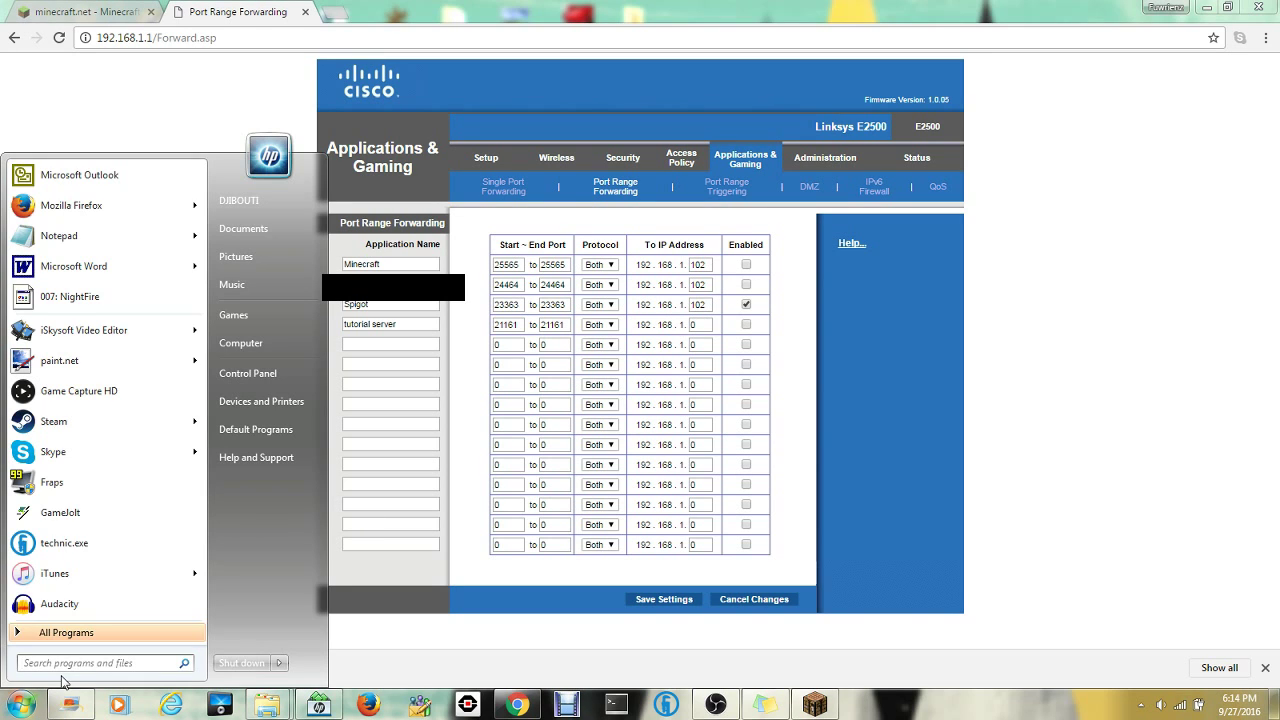
type("run")
key("Return")
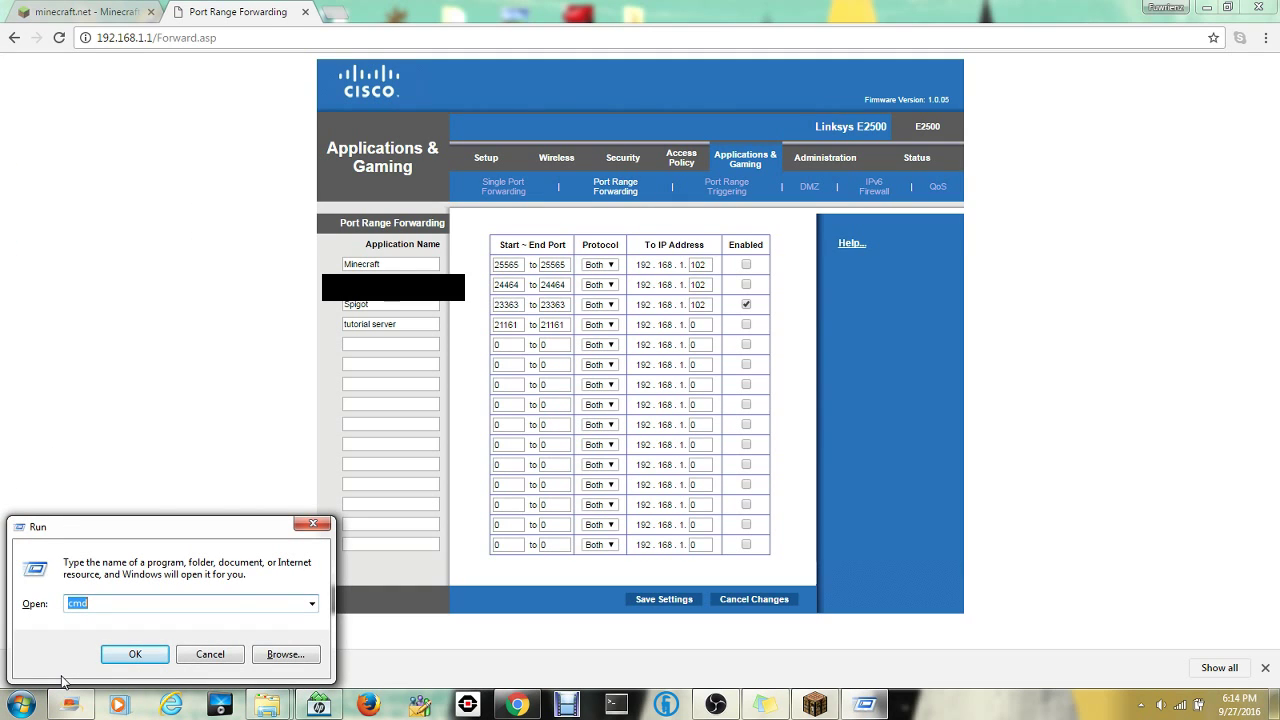
key("Return")
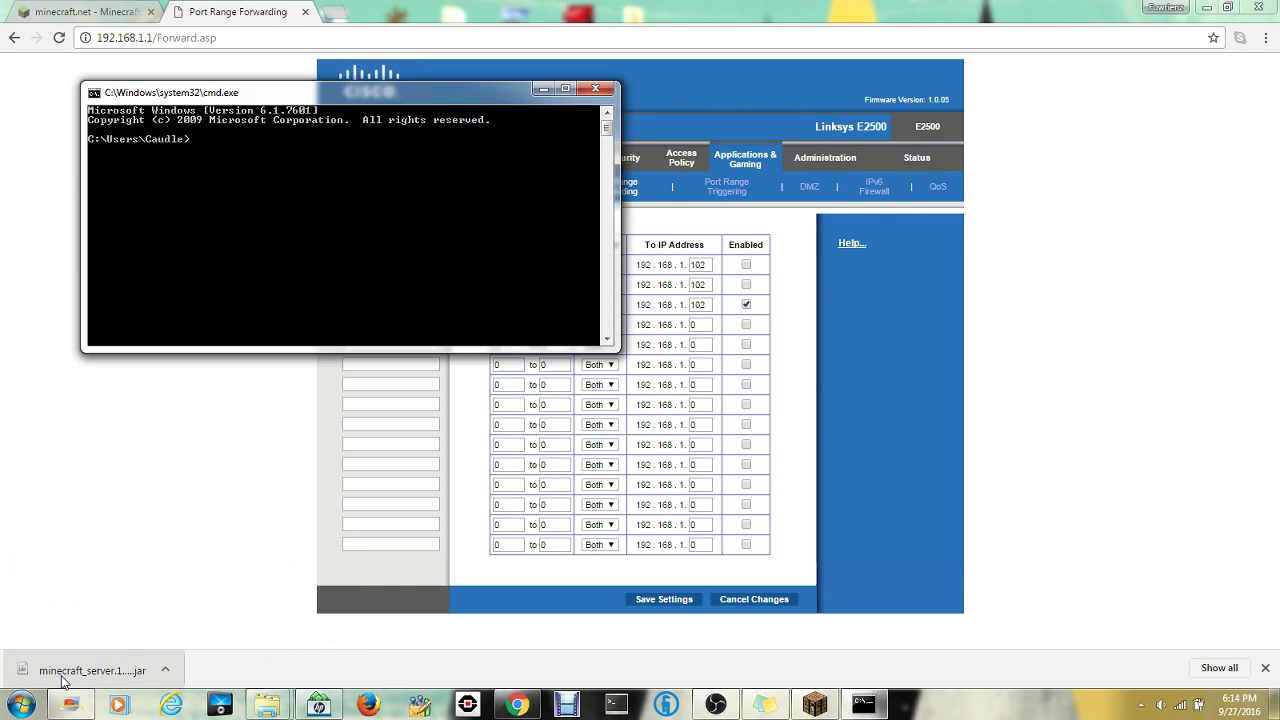
type("ipconfig")
key("Return")
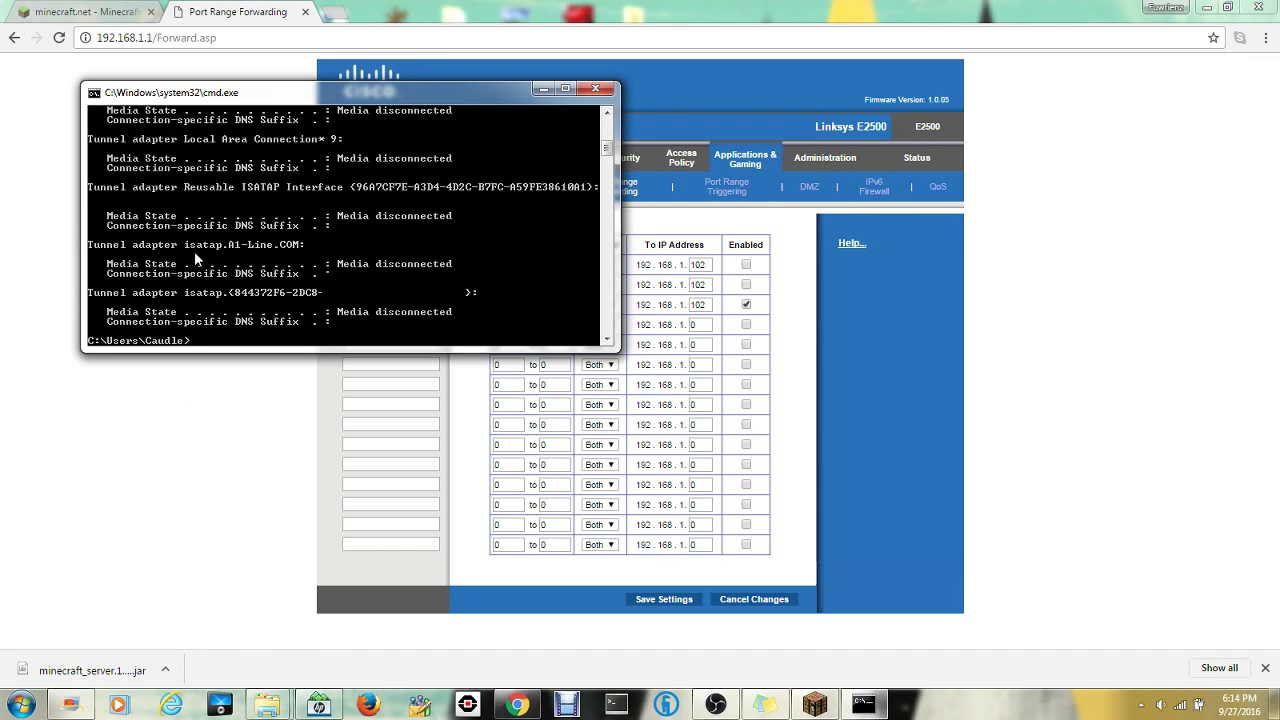
scroll(194, 251, "up", 4)
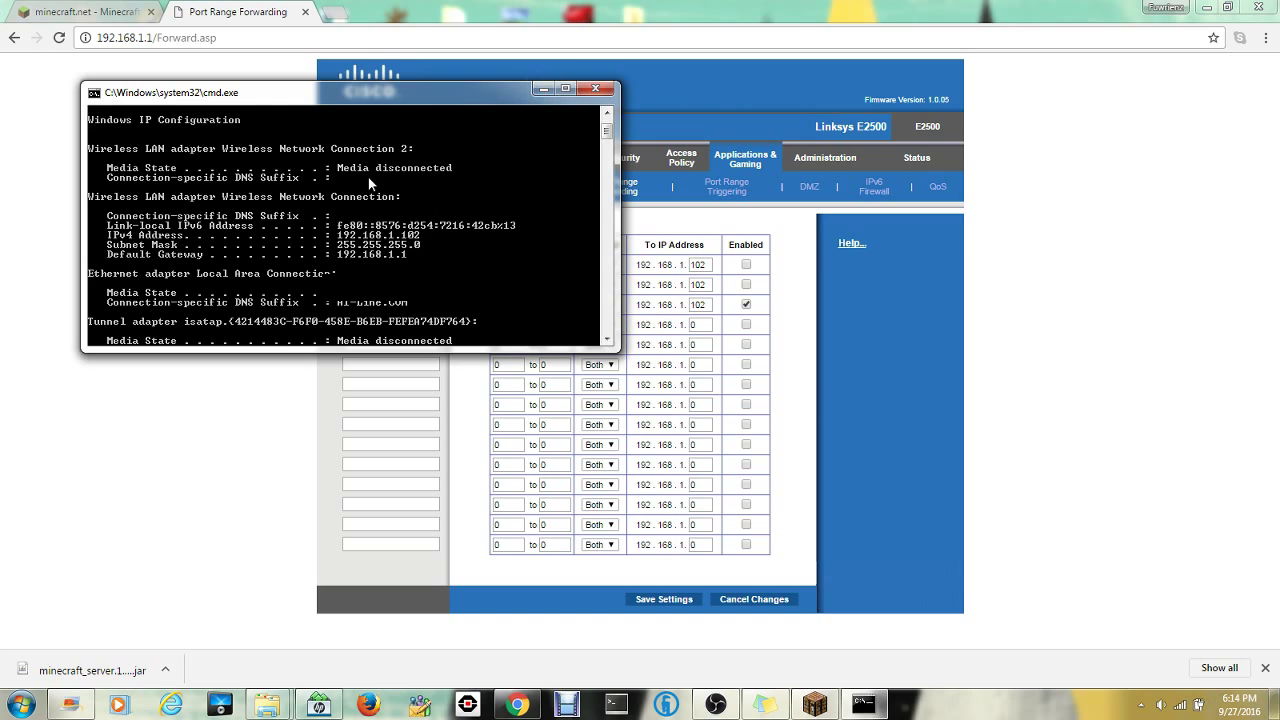
left_click(543, 88)
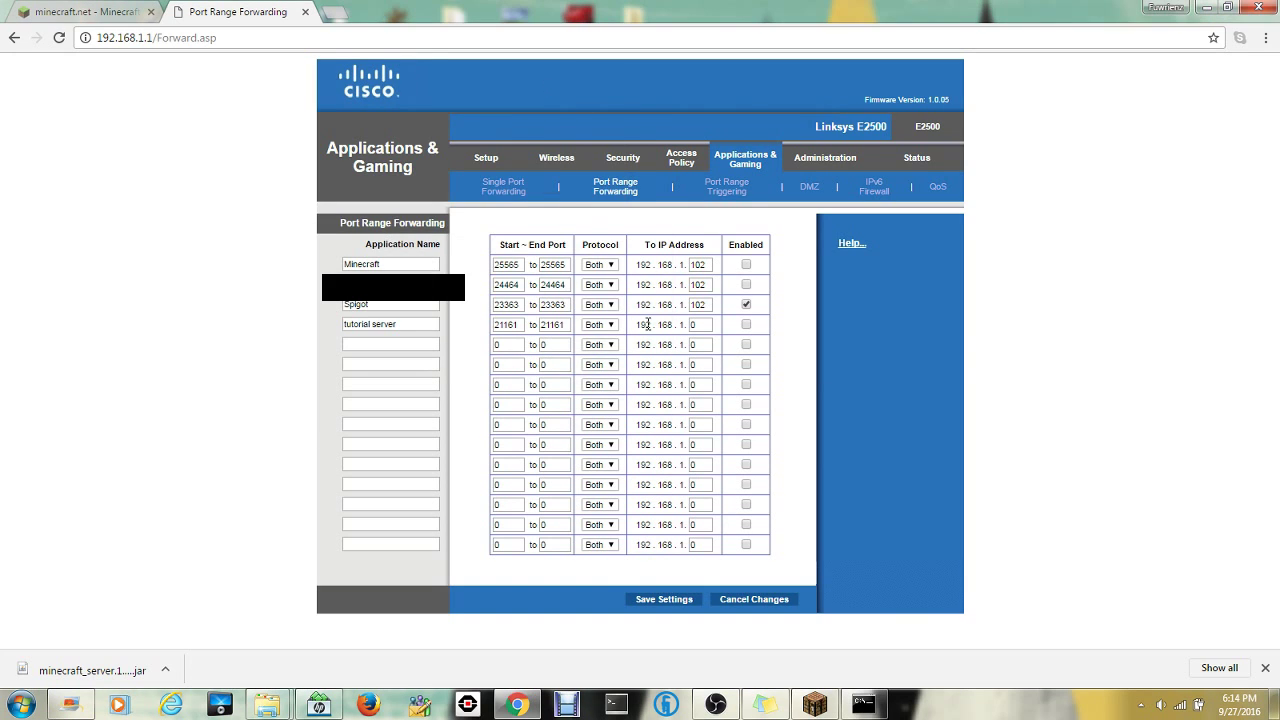
Step: Direct the tutorial server forwarding rule to IP address ending 102, enable it, save the settings, and return to the forwarding table
double_click(705, 323)
type("102")
left_click(746, 325)
left_click(678, 599)
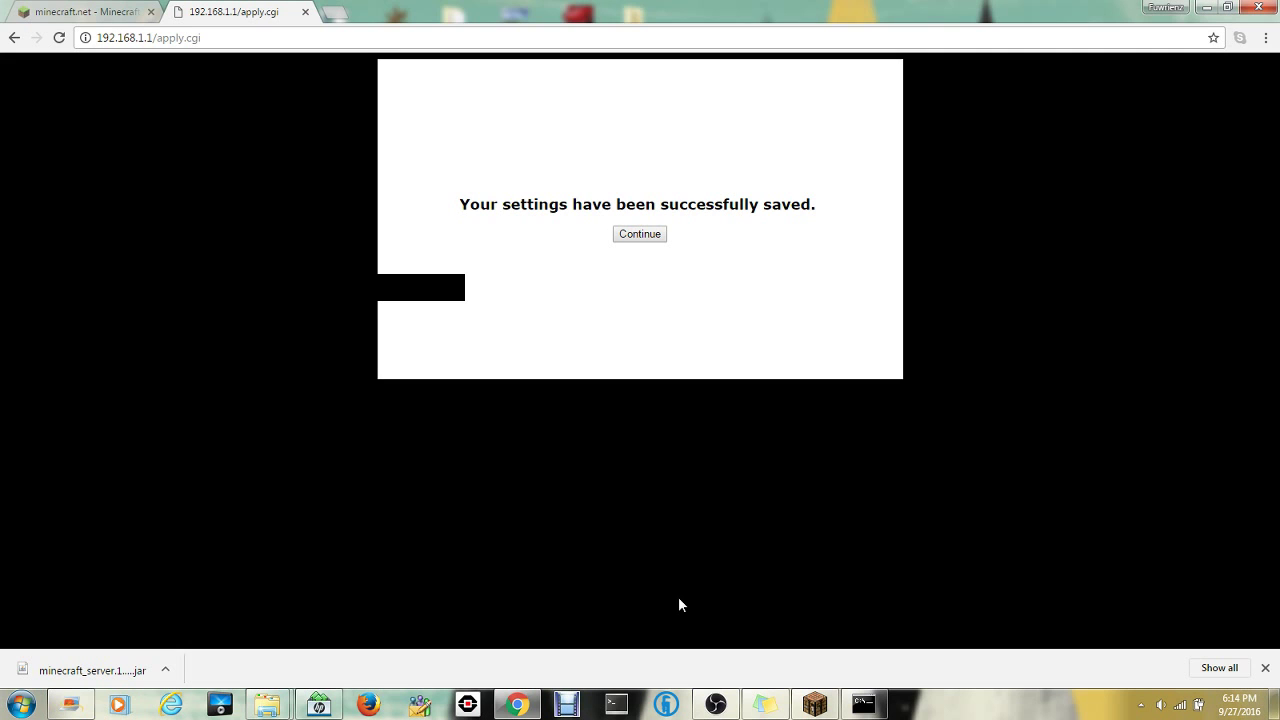
left_click(644, 236)
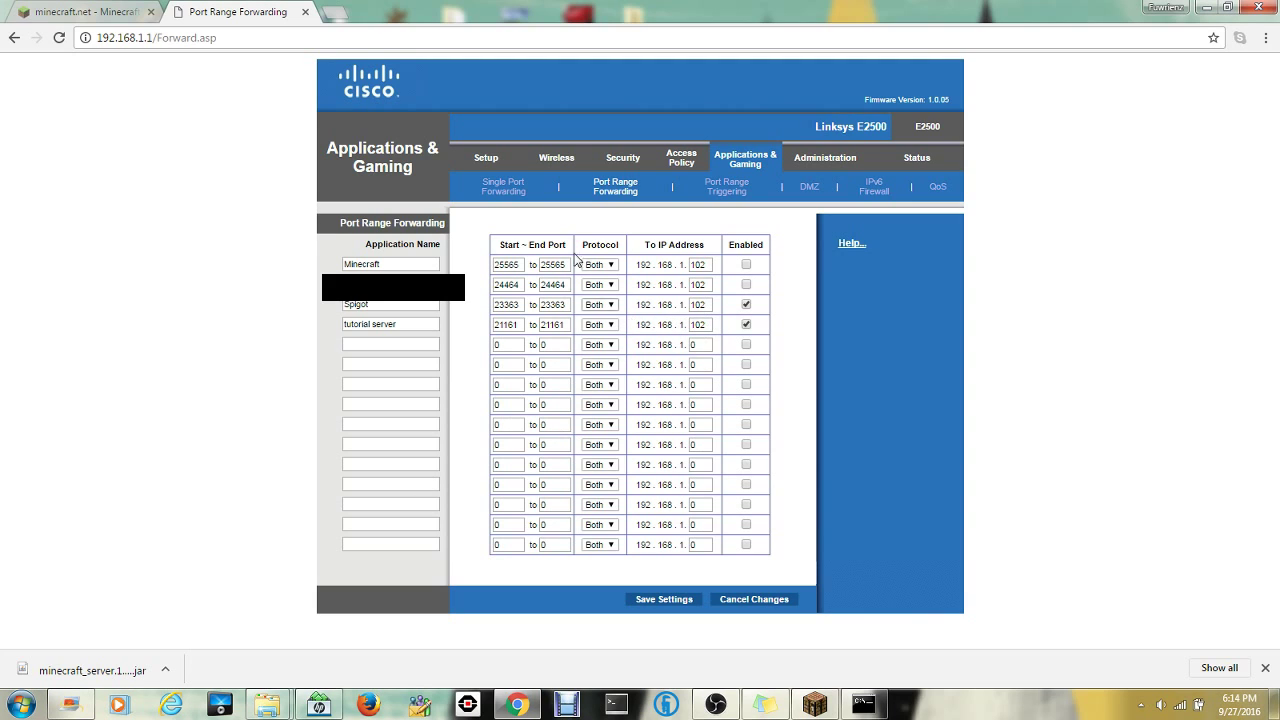
Step: Search Google for "ip" in a new tab to look up the public IP address
left_click(338, 12)
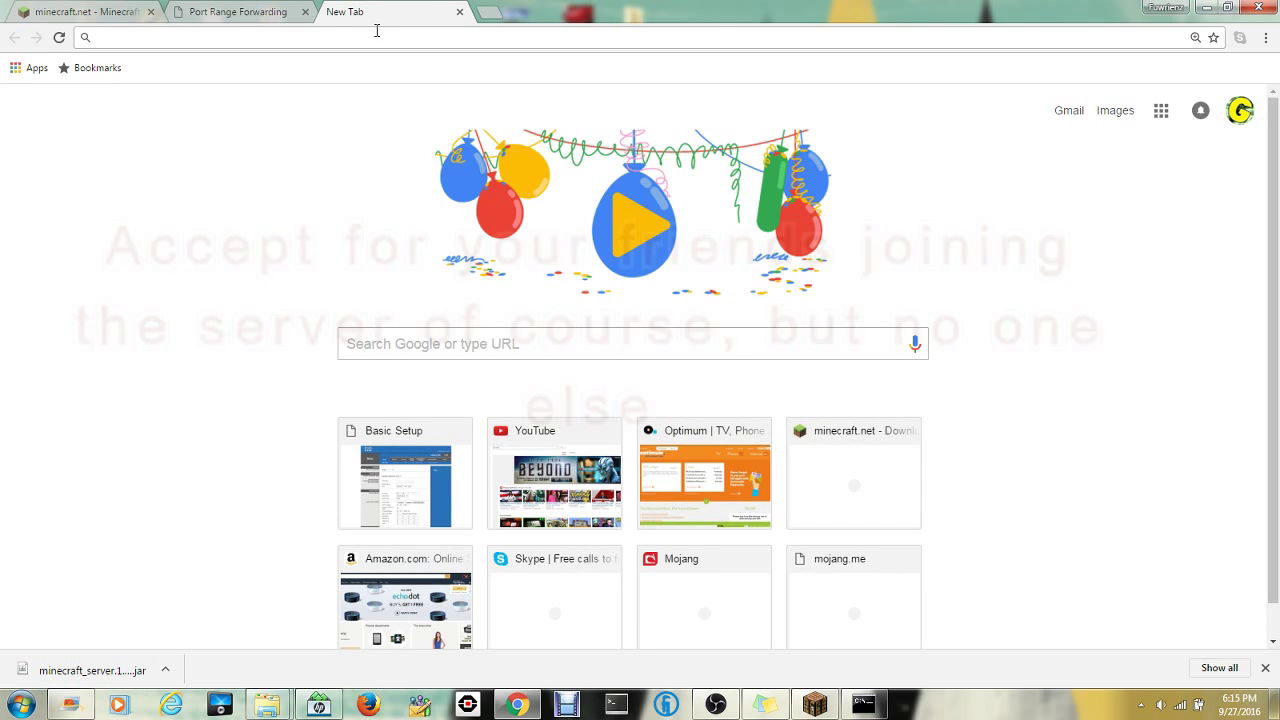
type("ip")
key("Return")
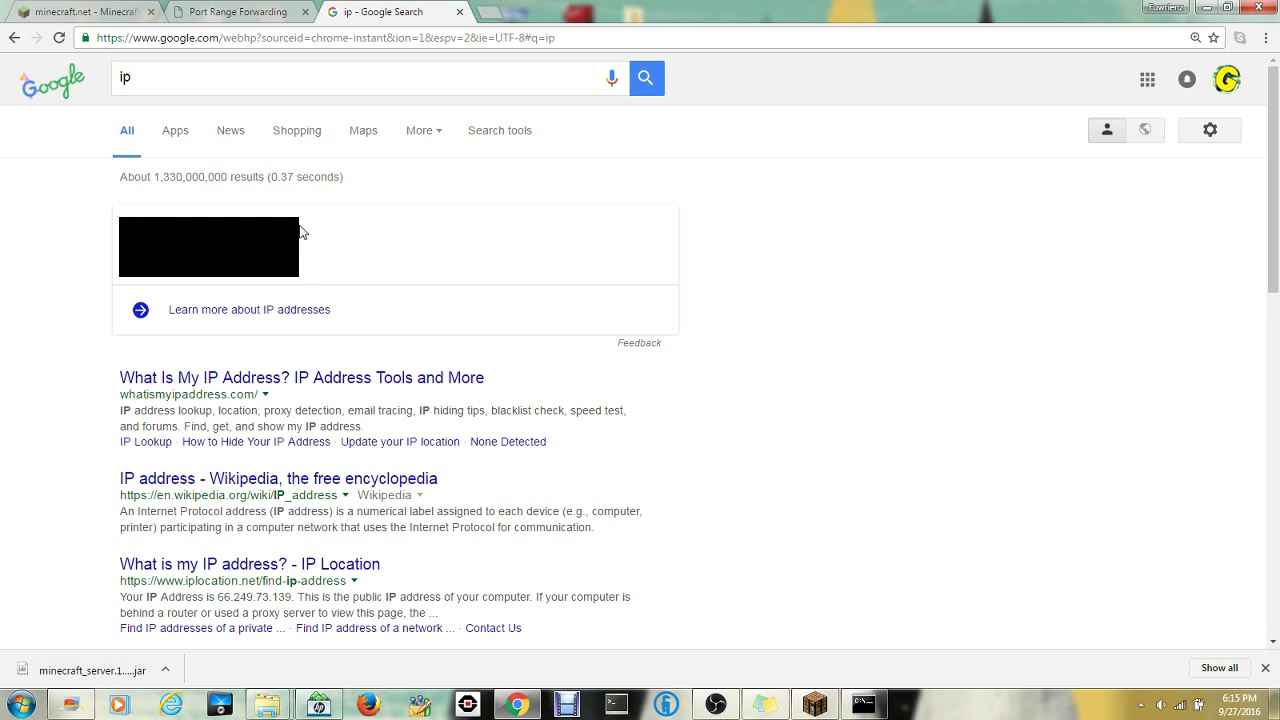
Step: Minimize the browser, switch to Minecraft, and join the server at 192.168.1.102:21161 through Direct Connect
left_click(1206, 7)
left_click(815, 704)
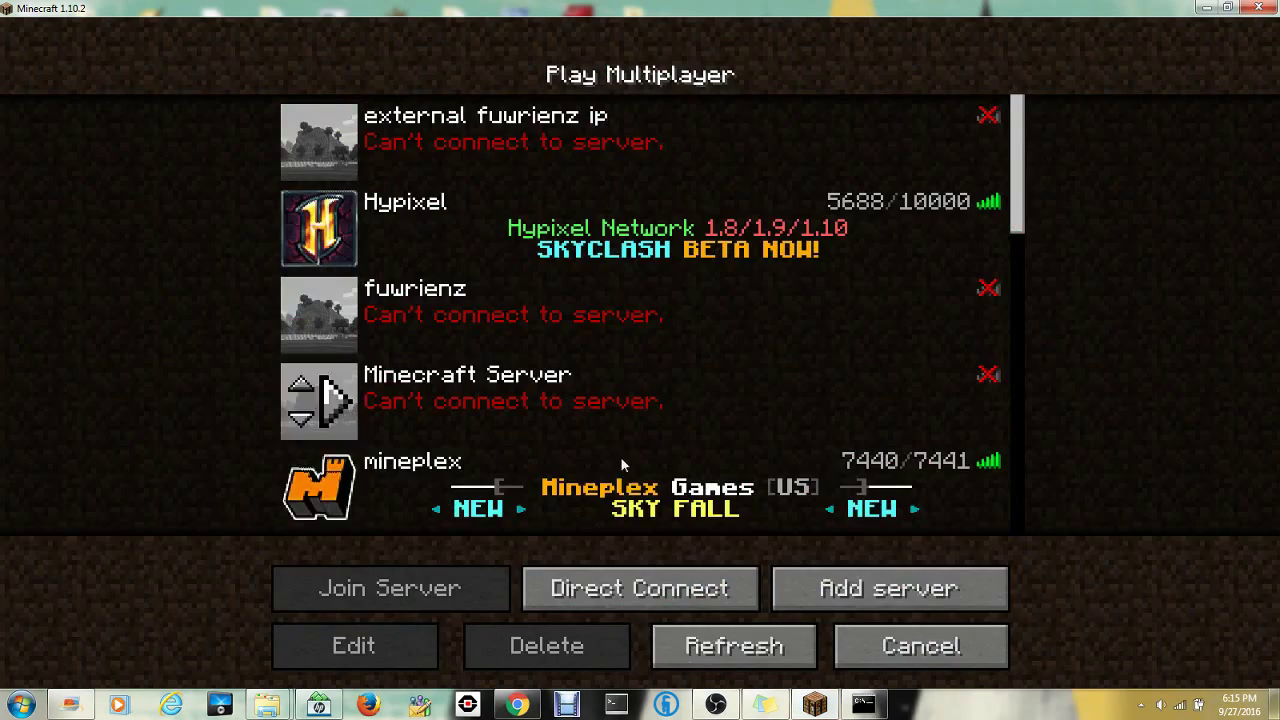
left_click(812, 595)
left_click(751, 531)
left_click(706, 572)
type("192.168")
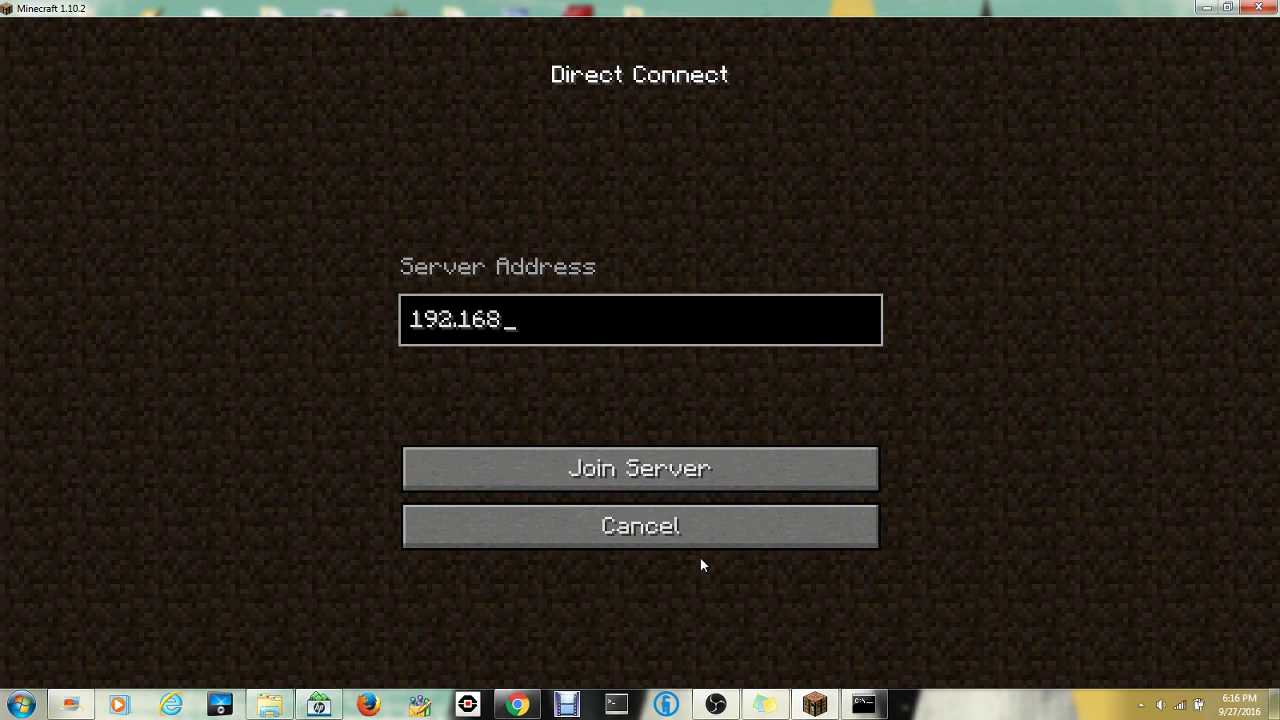
type(".1.102")
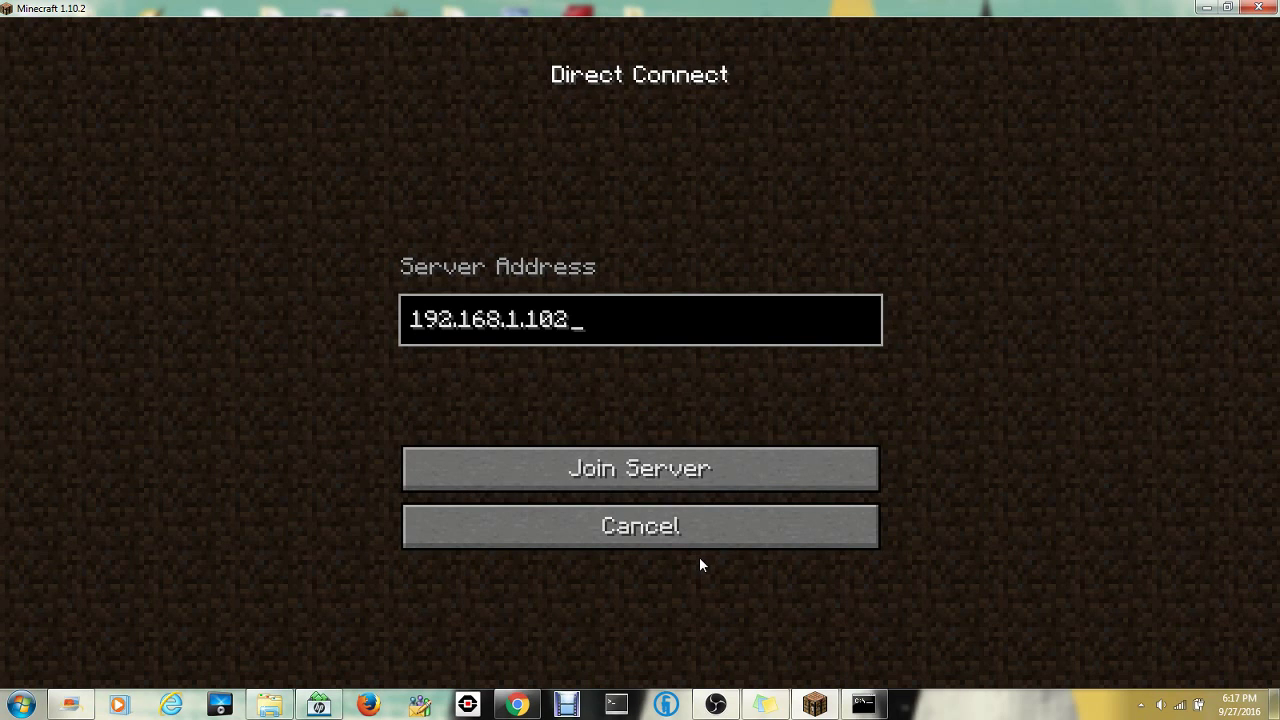
type(":21161")
key("Return")
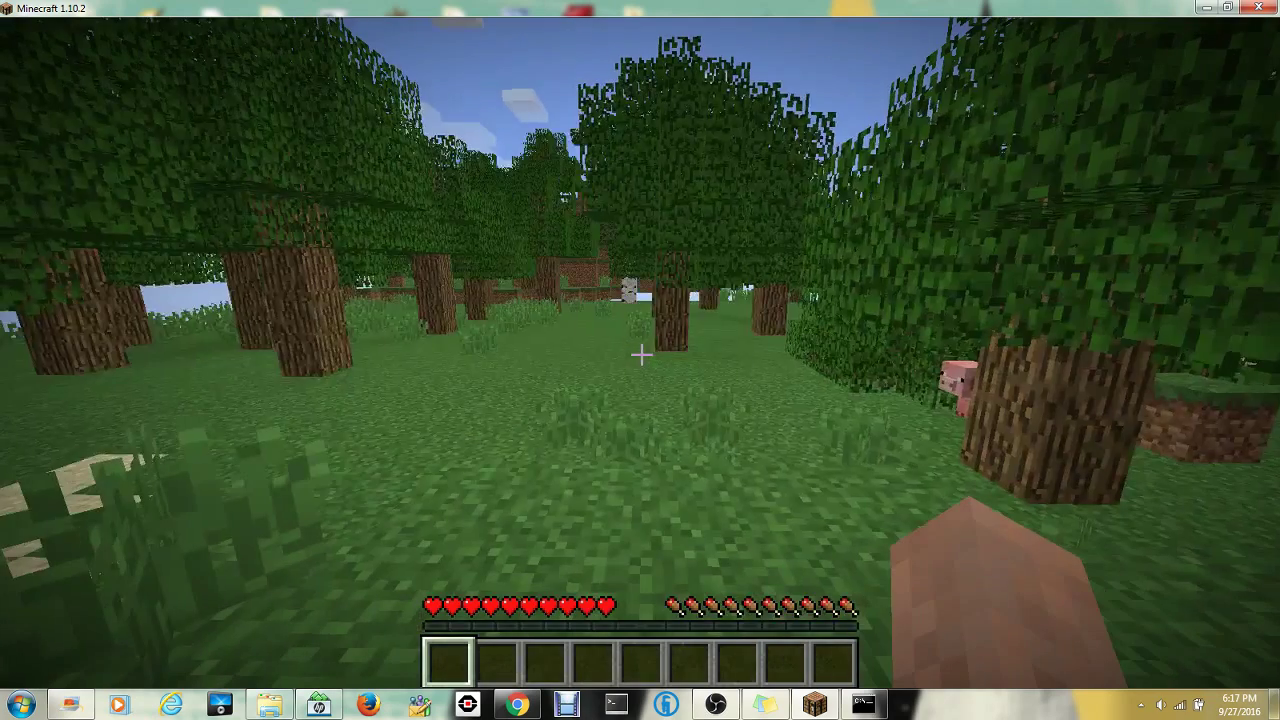
Step: Walk forward through the forest to try out the joined server world
key("w")
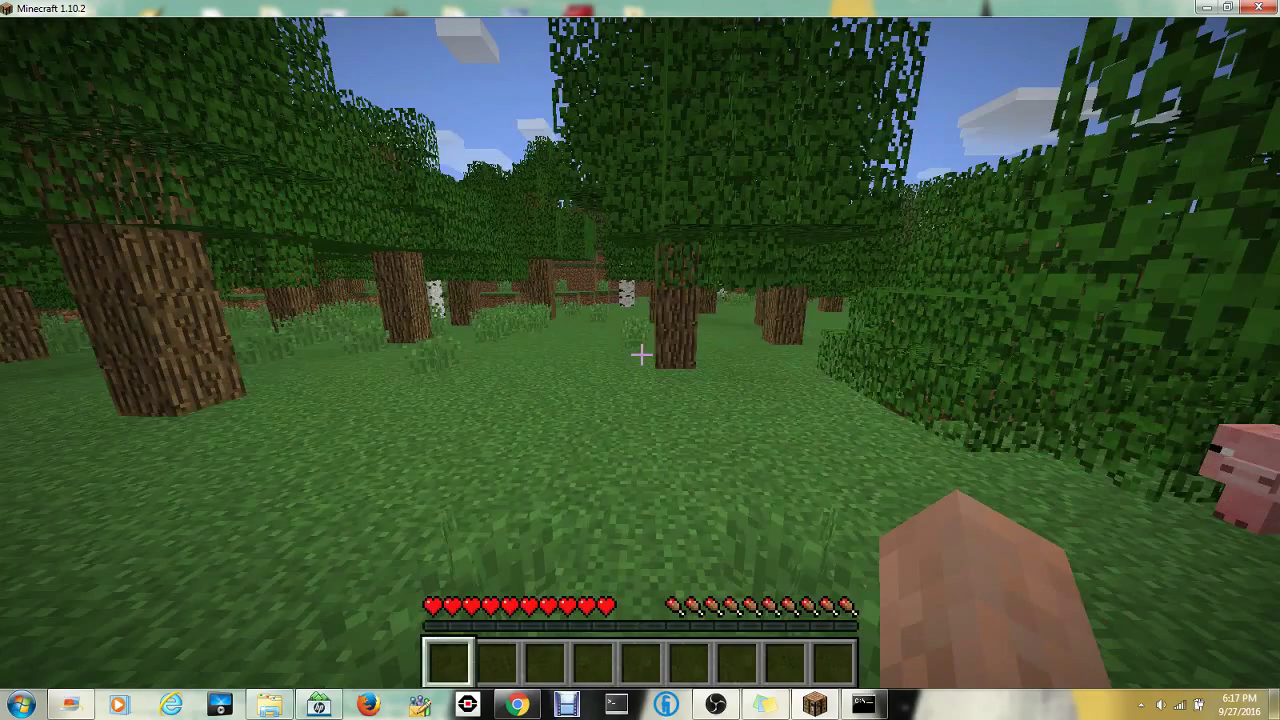
key("w")
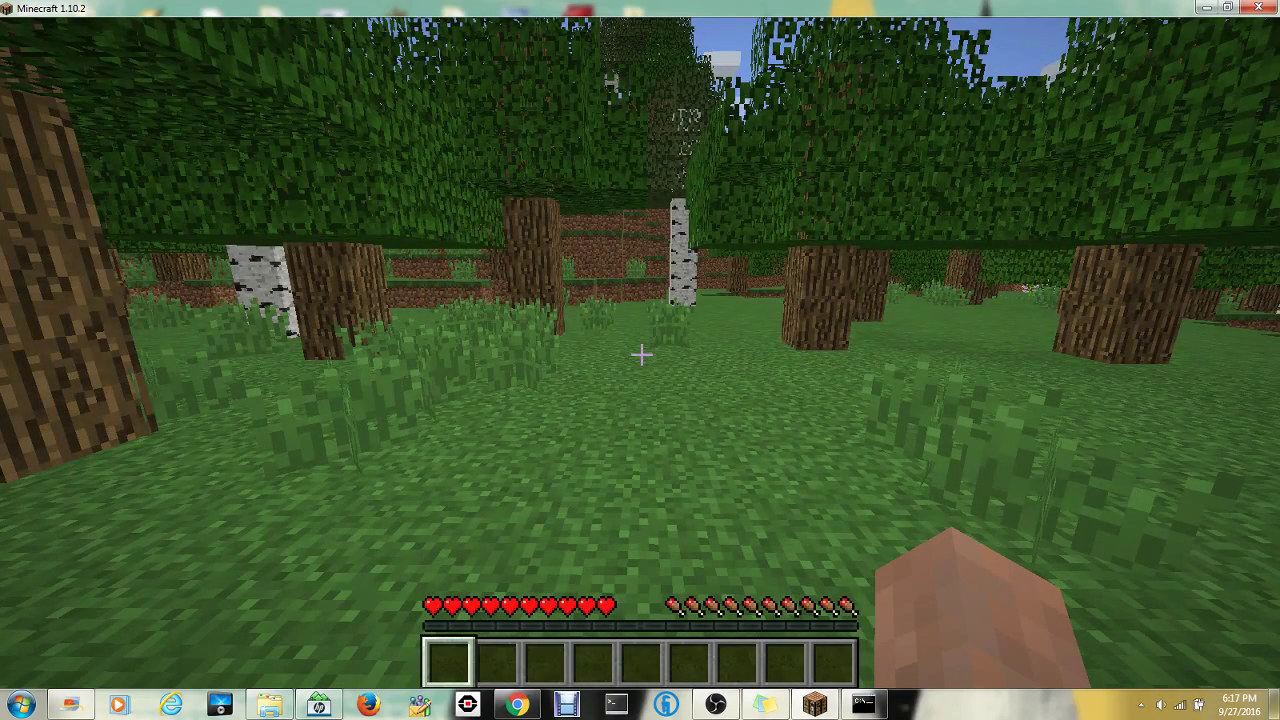
key("w")
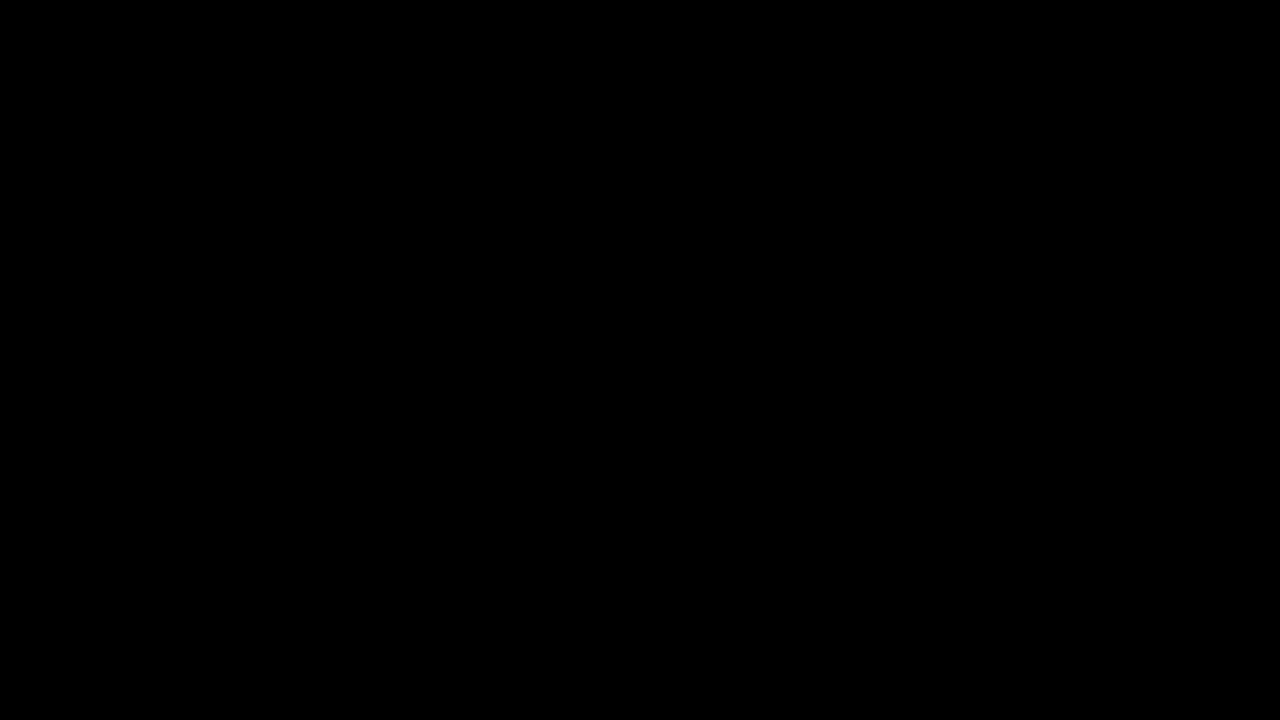